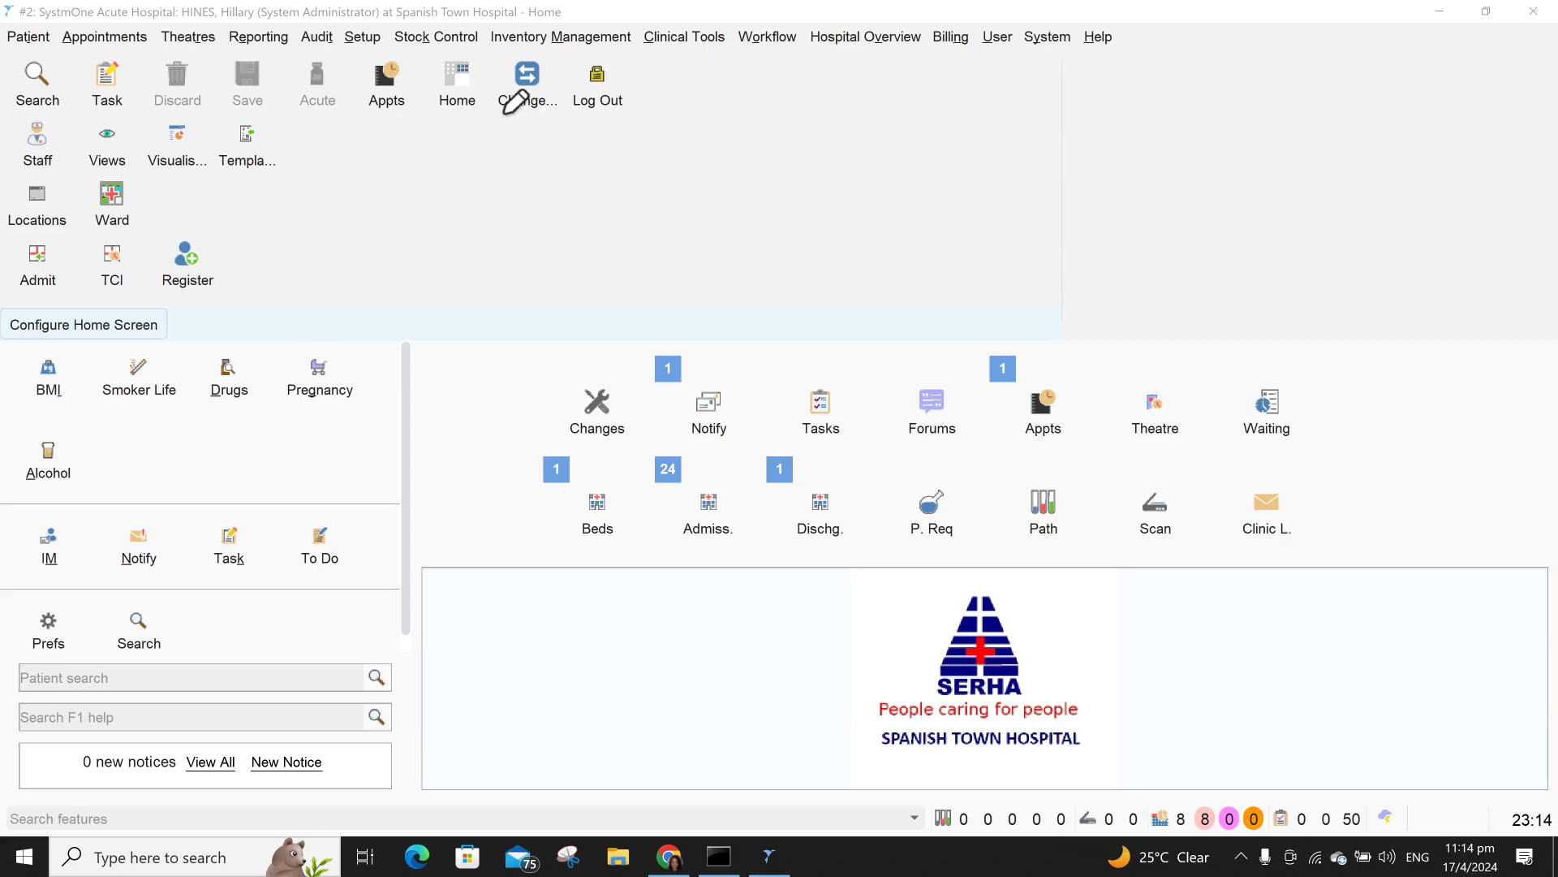
{"action": "mouse_move", "coordinate": [475, 104]}
{"action": "left_mouse_down"}
{"action": "mouse_move", "coordinate": [534, 138]}
{"action": "mouse_move", "coordinate": [635, 109]}
{"action": "mouse_move", "coordinate": [575, 22]}
{"action": "mouse_move", "coordinate": [465, 91]}
{"action": "mouse_move", "coordinate": [509, 108]}
{"action": "left_mouse_up"}
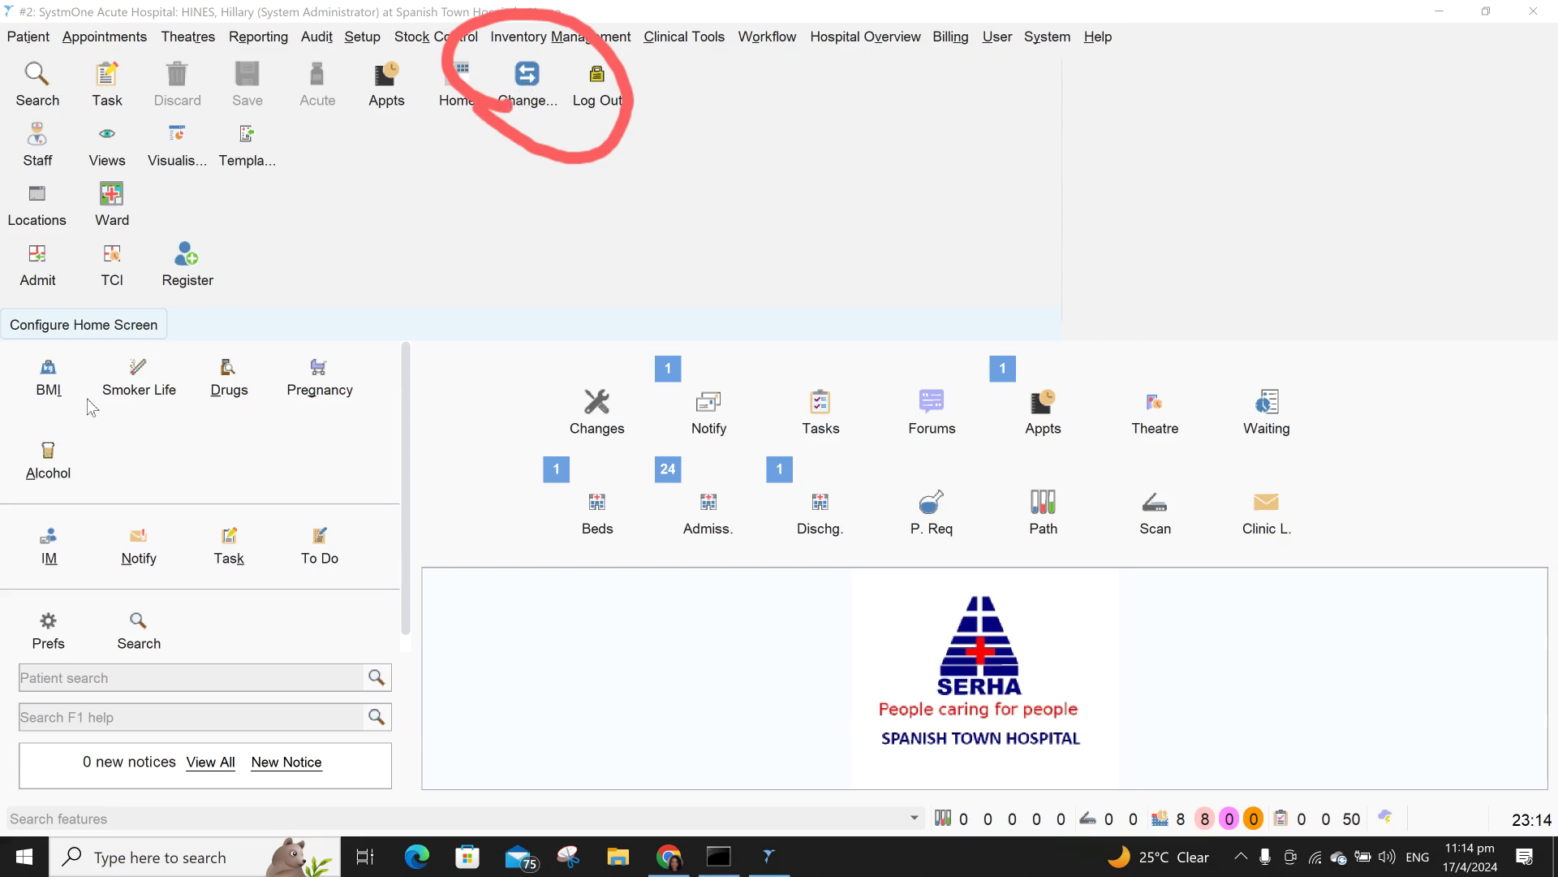
{"action": "key", "text": "Escape"}
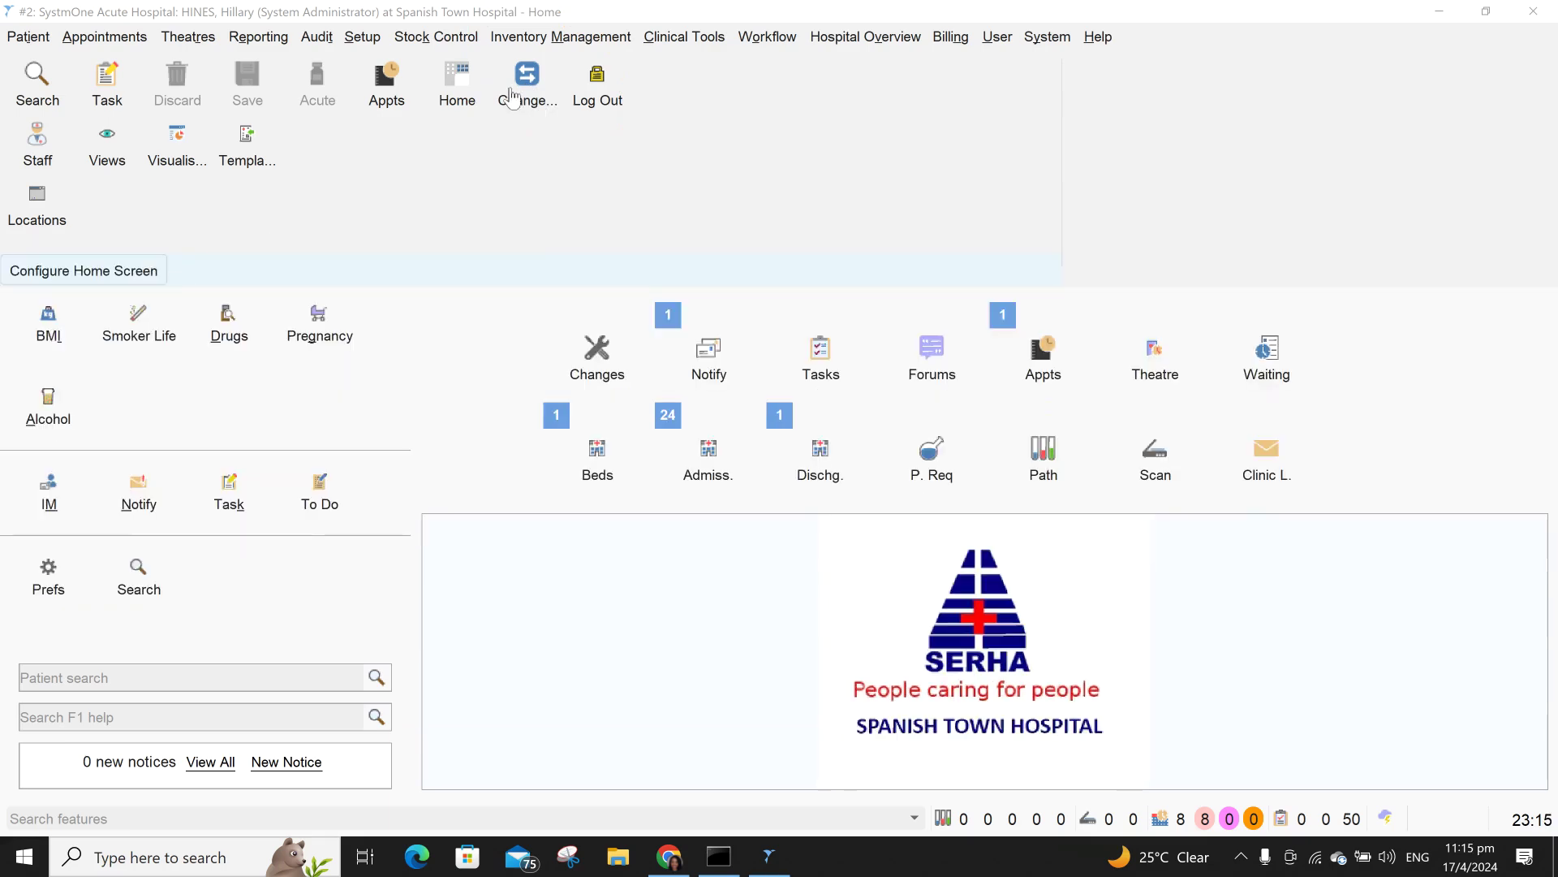
- Switch the system from acute mode to A&E mode and acknowledge the change
{"action": "left_click", "coordinate": [534, 94]}
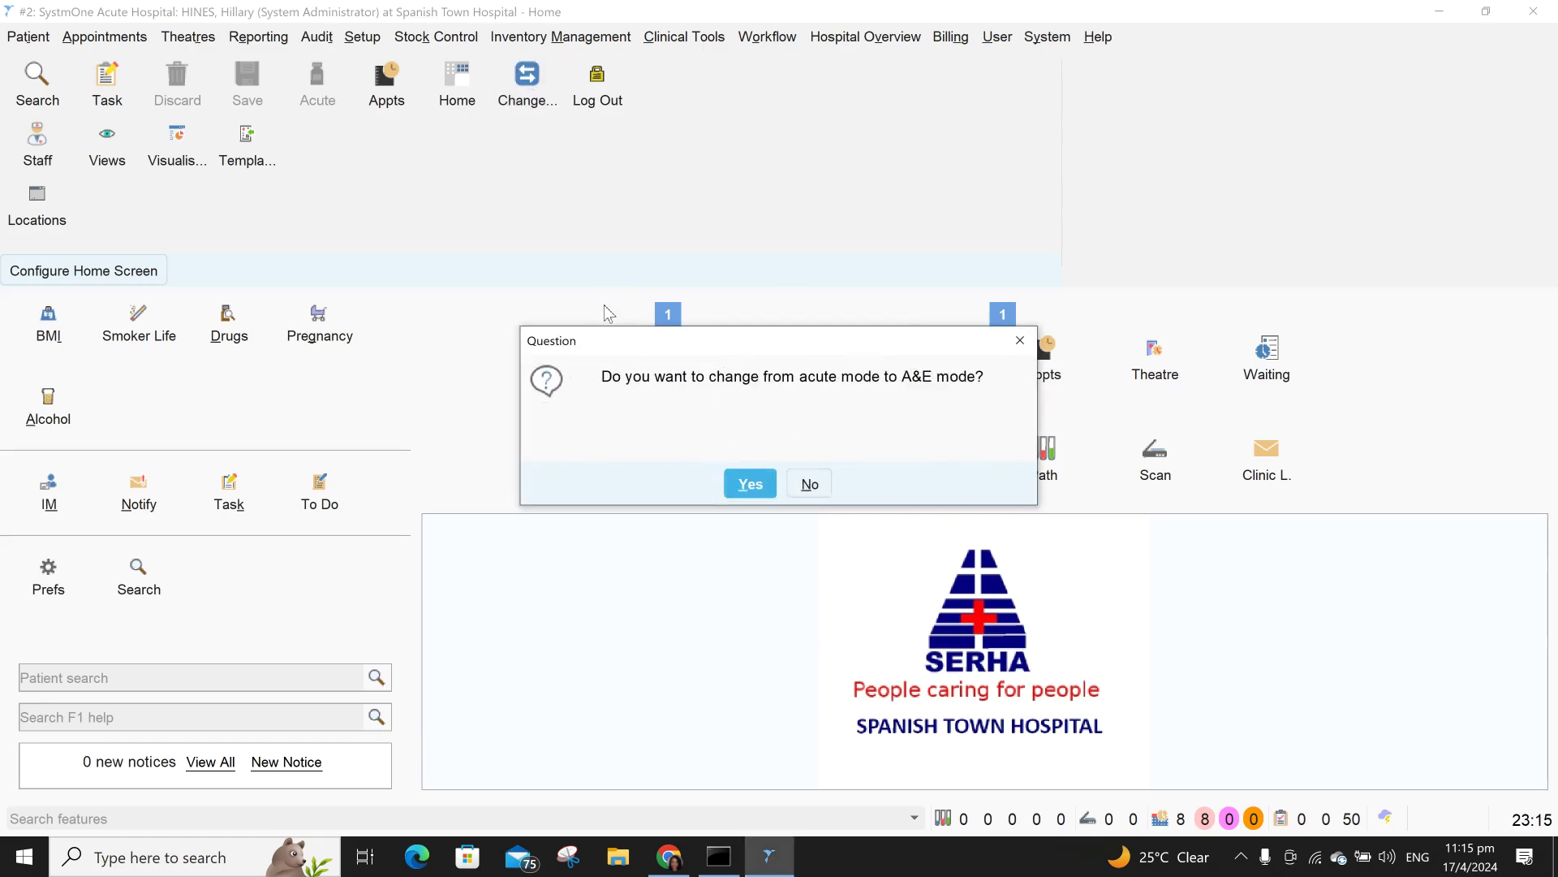
{"action": "left_click", "coordinate": [754, 484]}
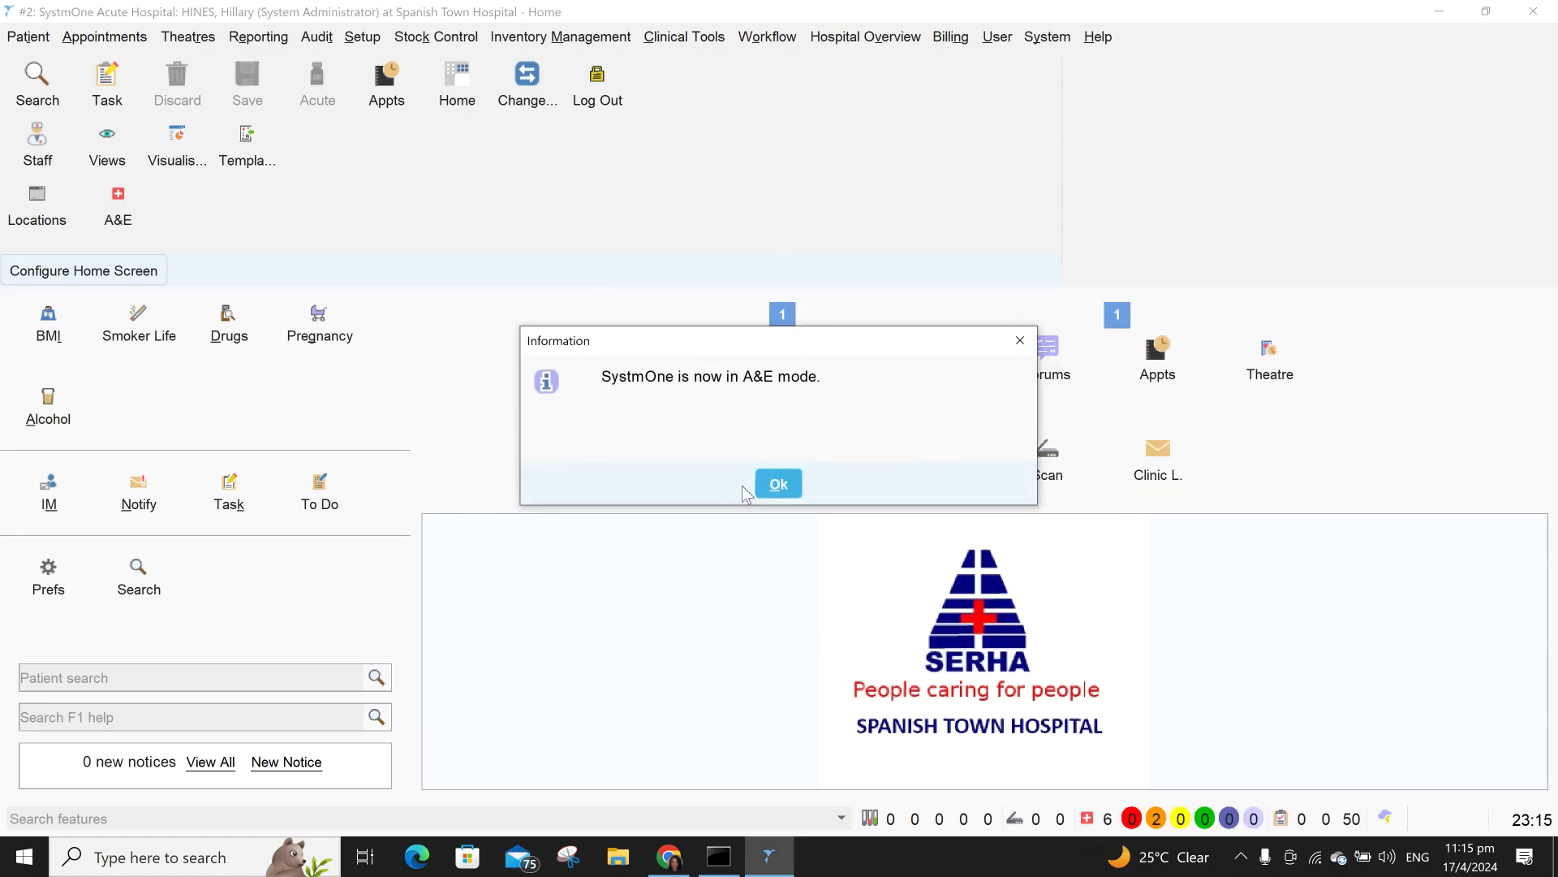
{"action": "left_click", "coordinate": [777, 484]}
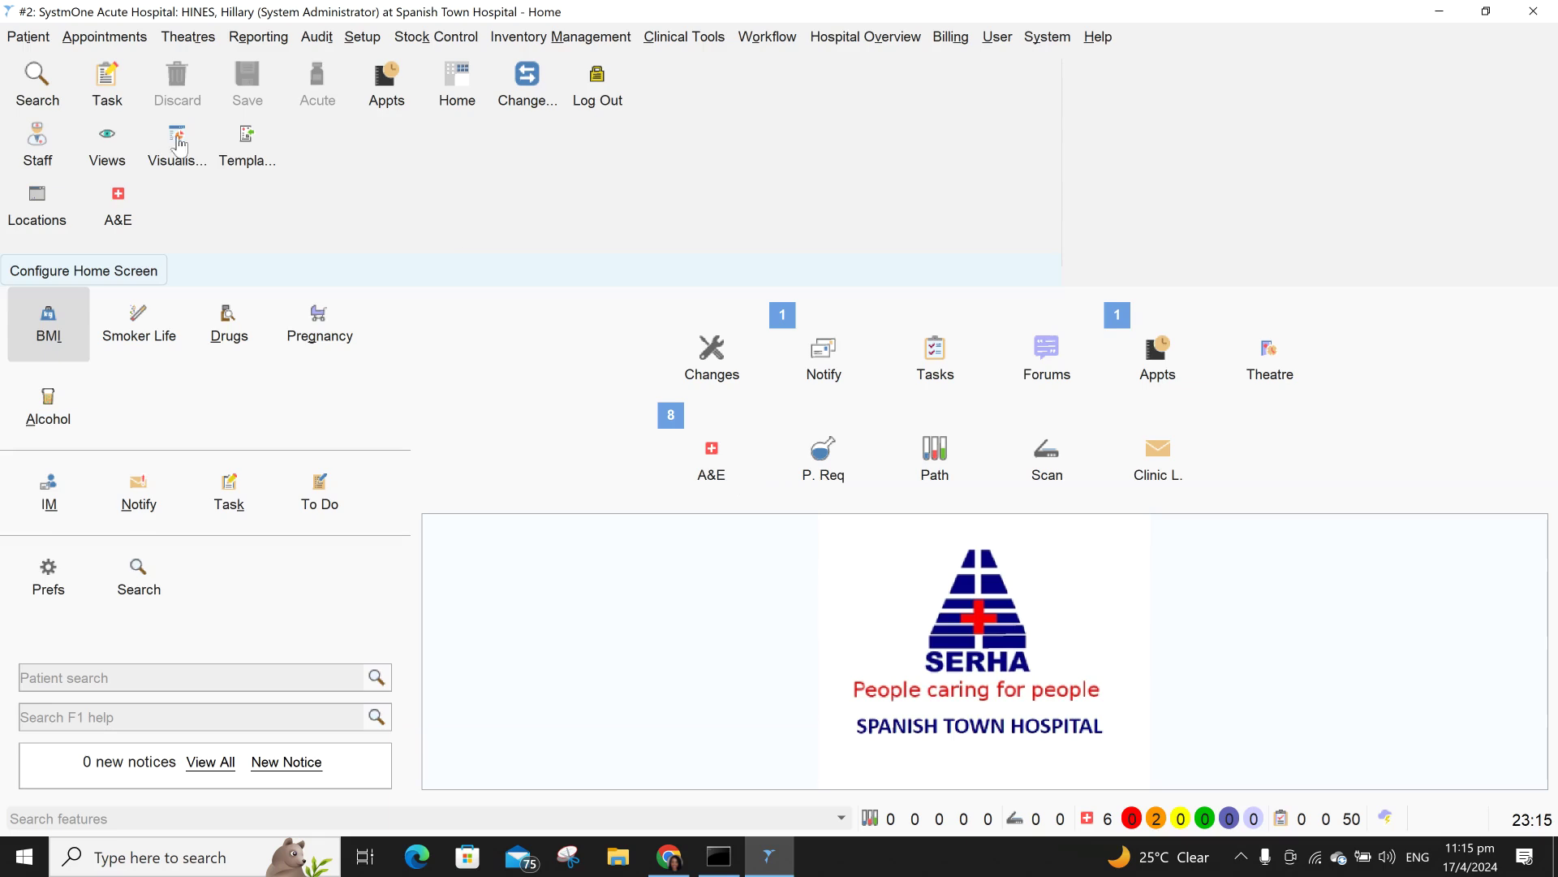
{"action": "left_click", "coordinate": [37, 301]}
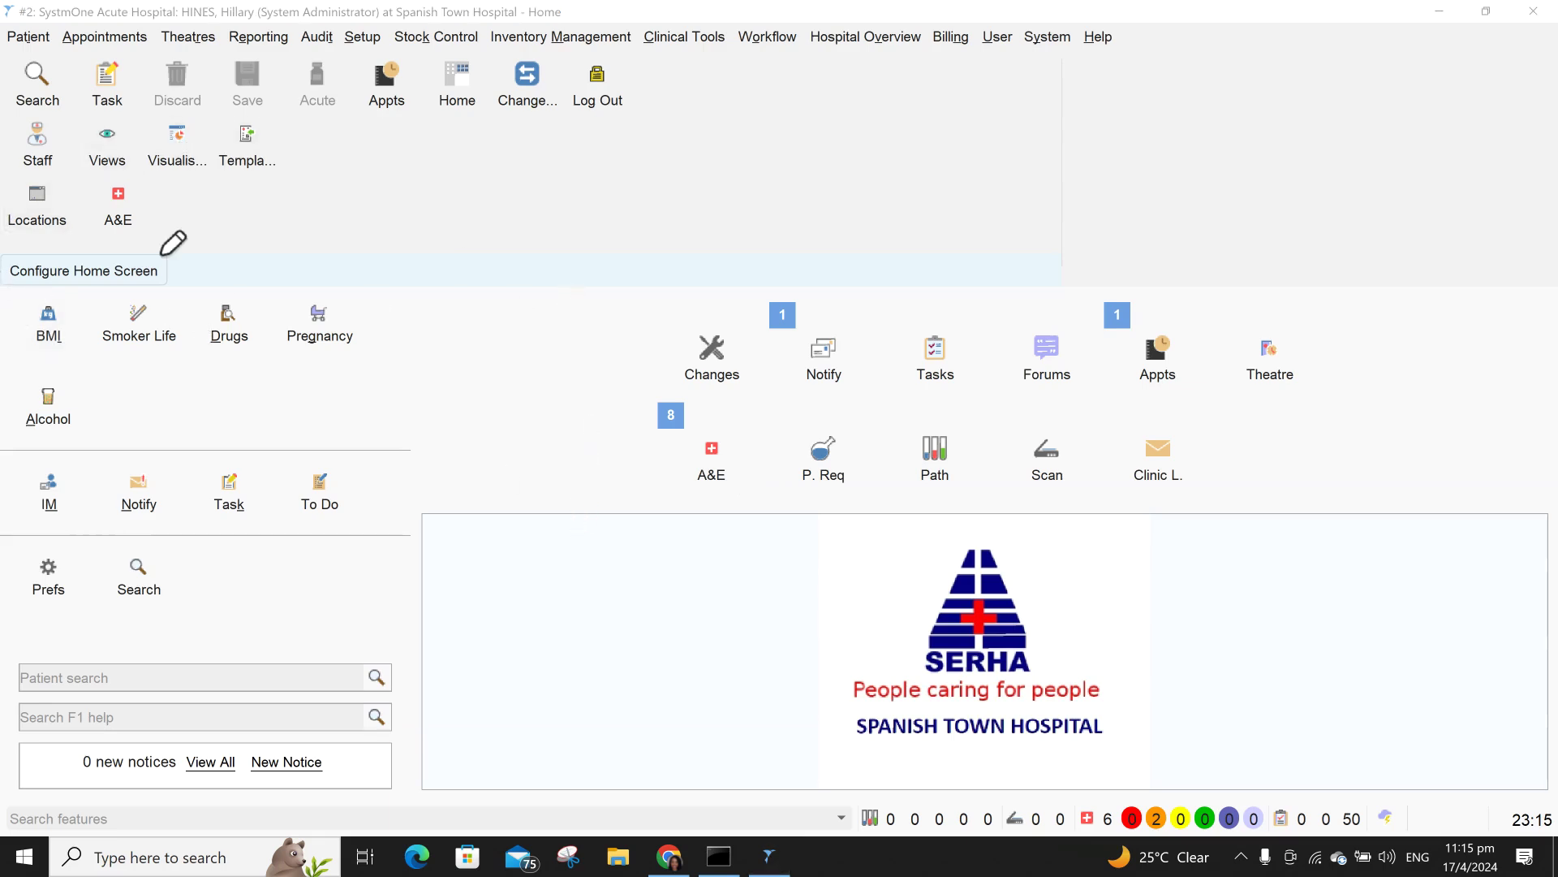
{"action": "mouse_move", "coordinate": [79, 216]}
{"action": "left_mouse_down"}
{"action": "mouse_move", "coordinate": [163, 249]}
{"action": "mouse_move", "coordinate": [154, 150]}
{"action": "mouse_move", "coordinate": [77, 224]}
{"action": "mouse_move", "coordinate": [106, 230]}
{"action": "left_mouse_up"}
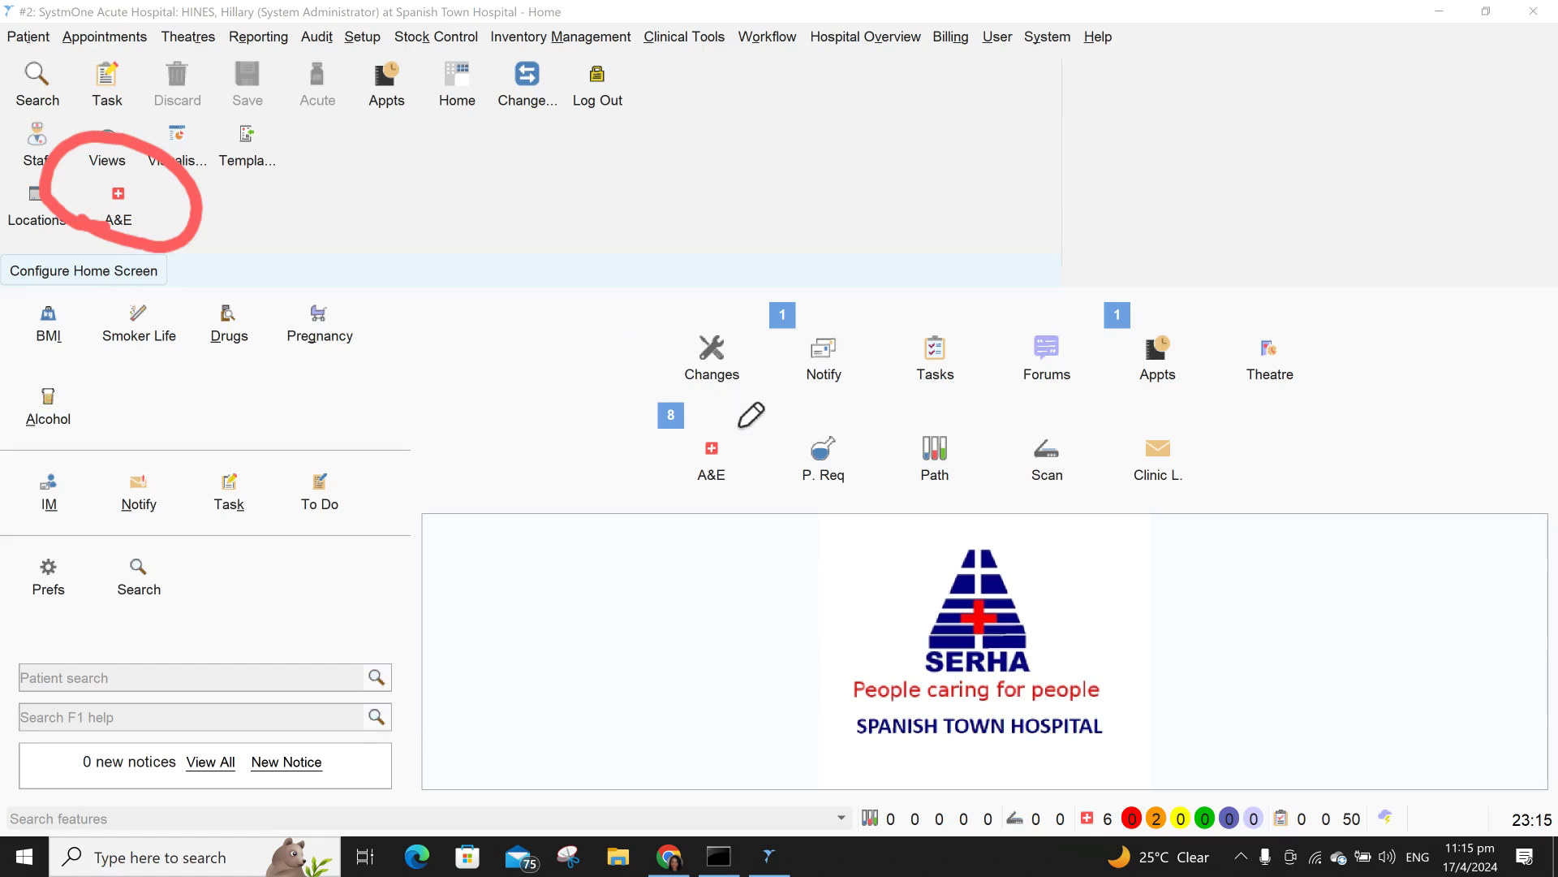
{"action": "mouse_move", "coordinate": [739, 426]}
{"action": "left_mouse_down"}
{"action": "mouse_move", "coordinate": [682, 435]}
{"action": "mouse_move", "coordinate": [845, 526]}
{"action": "mouse_move", "coordinate": [740, 418]}
{"action": "mouse_move", "coordinate": [725, 427]}
{"action": "left_mouse_up"}
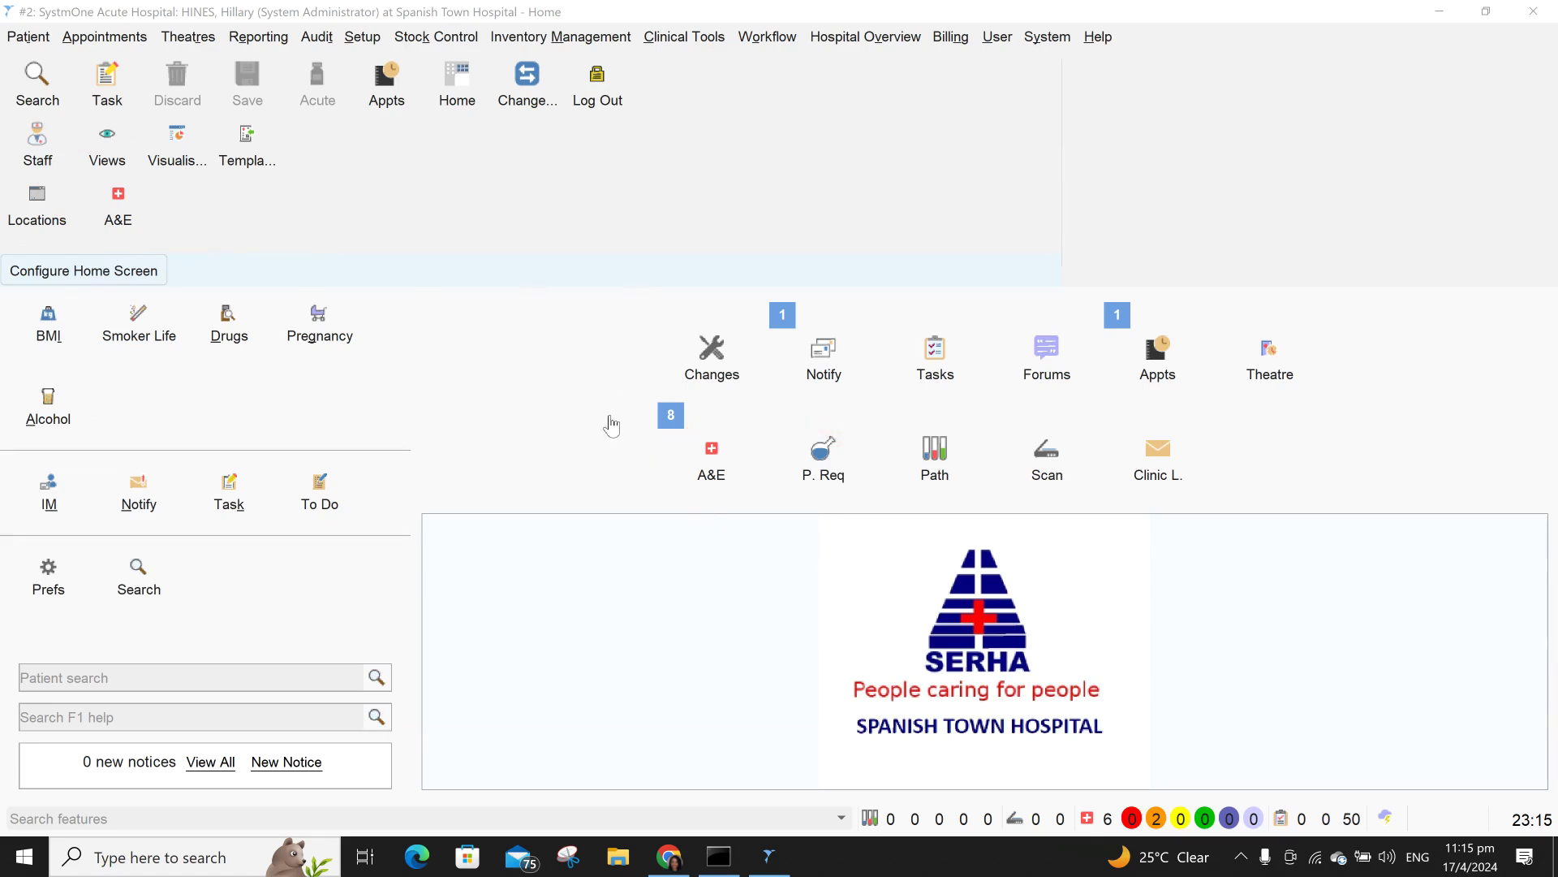
- Open the A&E screen listing all attendances
{"action": "left_click", "coordinate": [127, 204]}
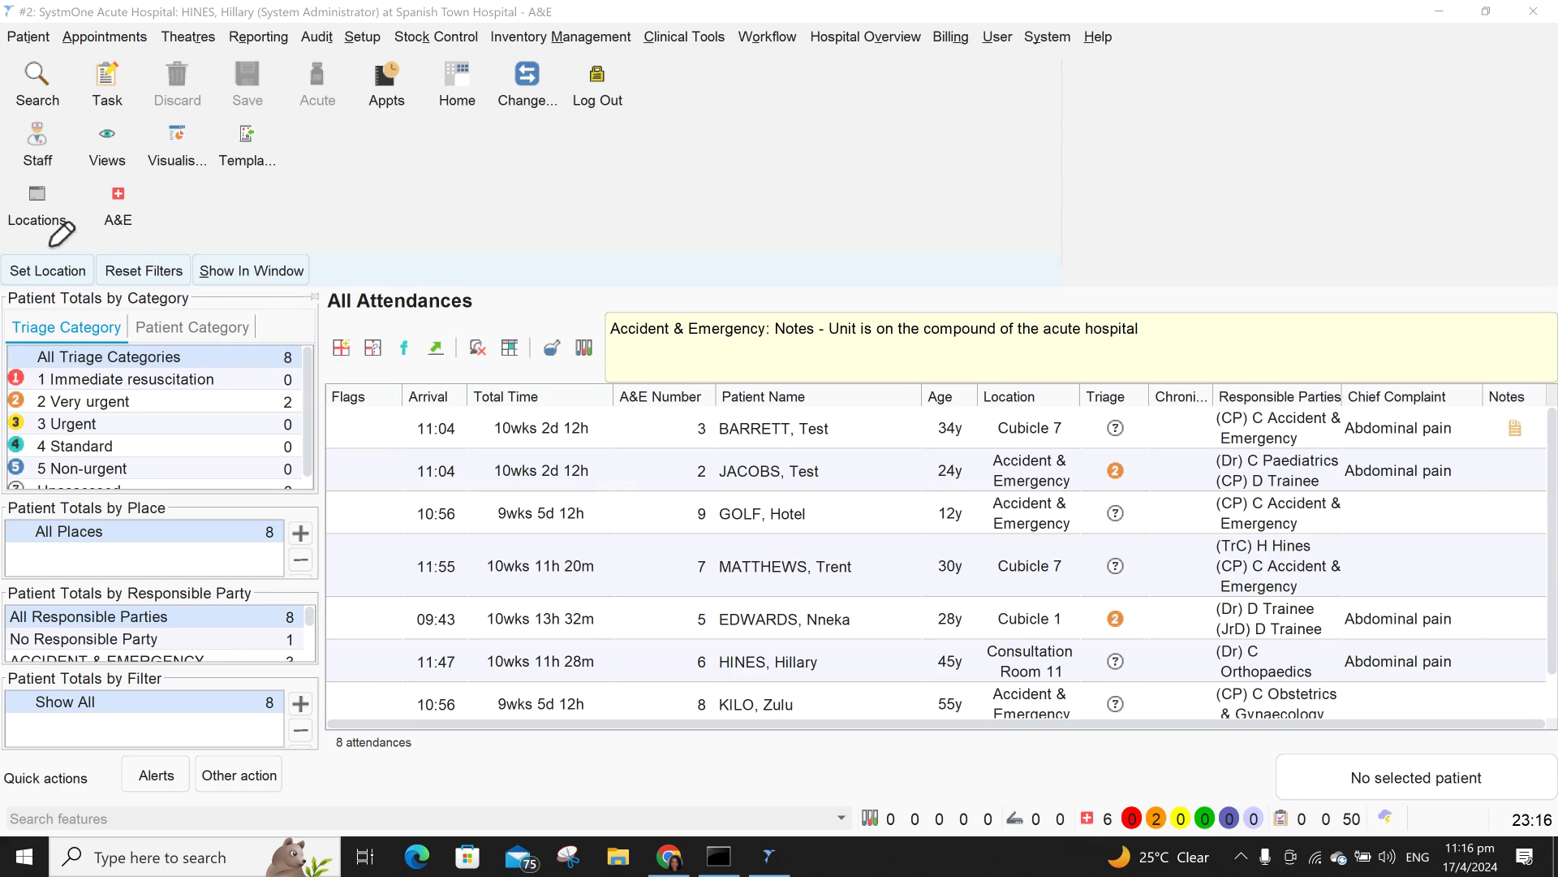
{"action": "mouse_move", "coordinate": [342, 272]}
{"action": "left_mouse_down"}
{"action": "mouse_move", "coordinate": [981, 265]}
{"action": "mouse_move", "coordinate": [1481, 284]}
{"action": "mouse_move", "coordinate": [1469, 459]}
{"action": "mouse_move", "coordinate": [1422, 692]}
{"action": "mouse_move", "coordinate": [398, 685]}
{"action": "mouse_move", "coordinate": [313, 622]}
{"action": "mouse_move", "coordinate": [291, 388]}
{"action": "mouse_move", "coordinate": [334, 262]}
{"action": "left_mouse_up"}
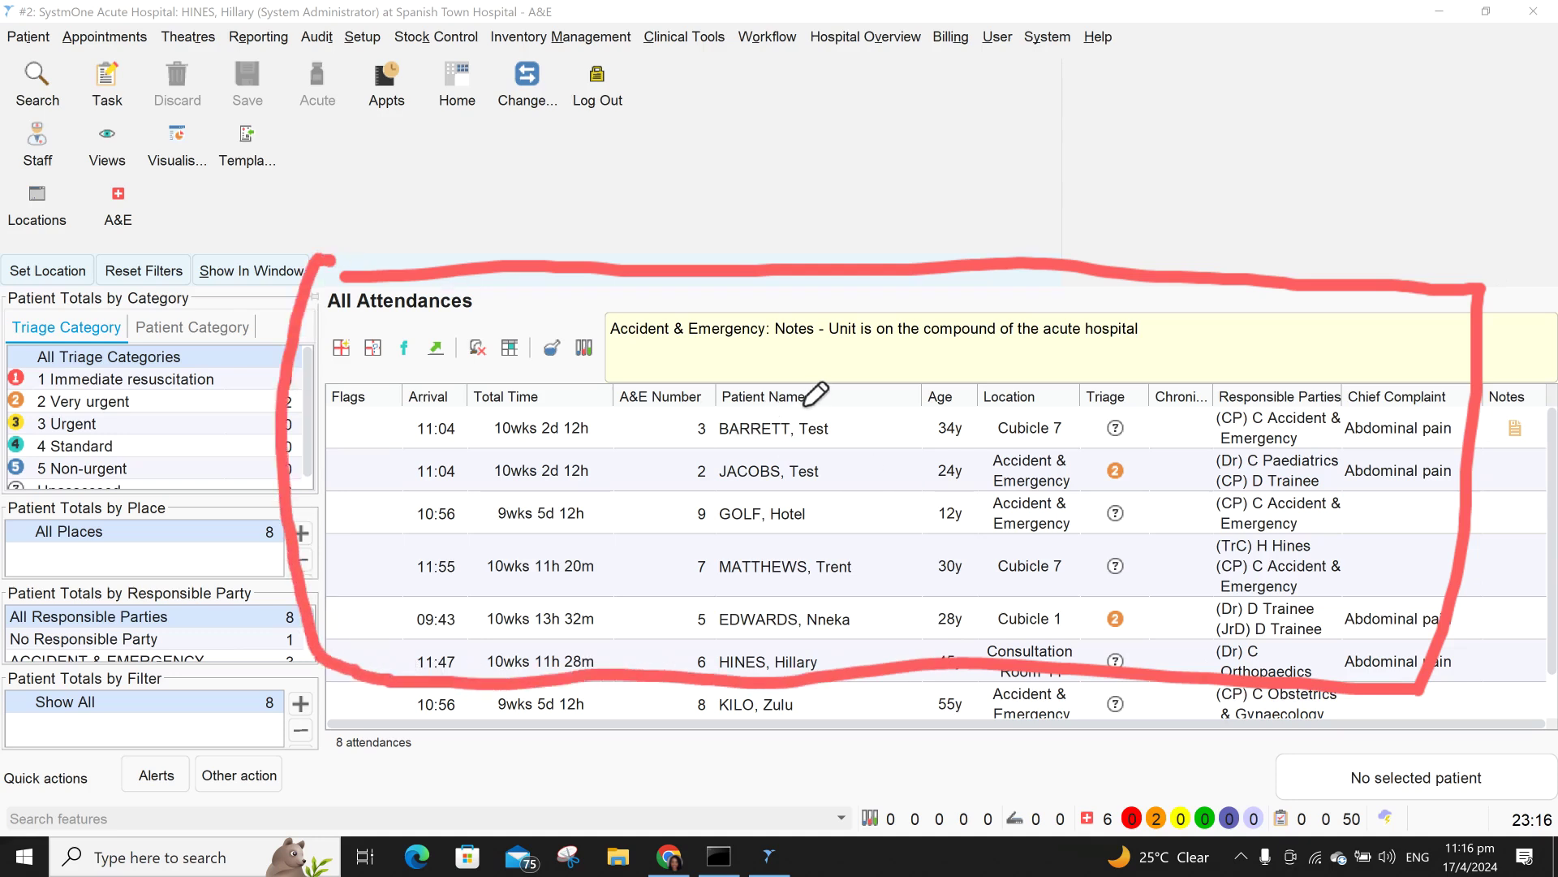
{"action": "left_click_drag", "start_coordinate": [803, 415], "coordinate": [854, 383]}
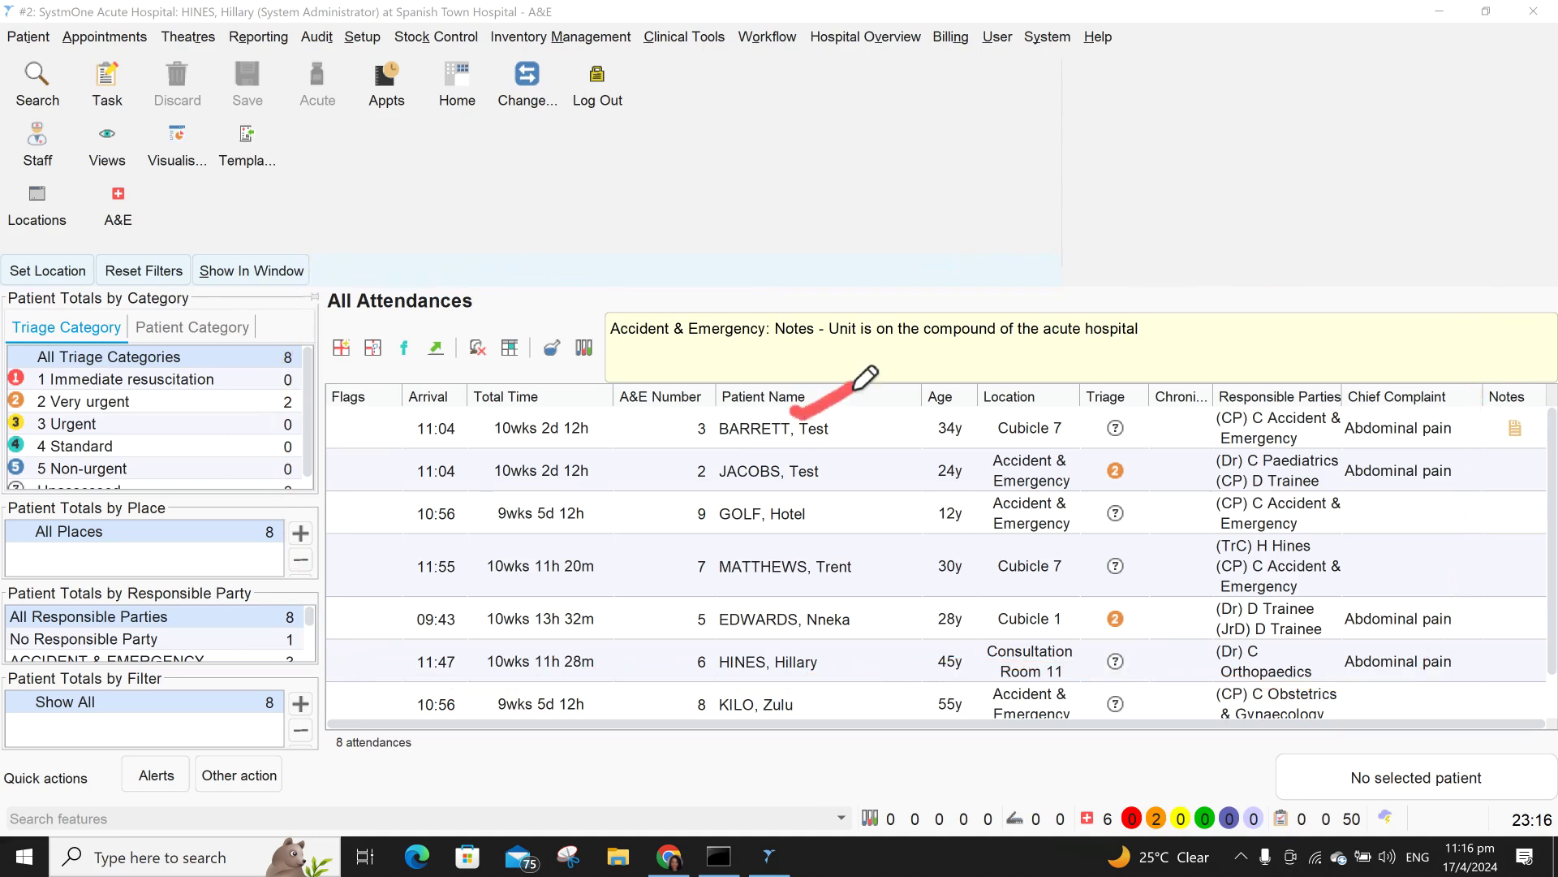
{"action": "mouse_move", "coordinate": [440, 414]}
{"action": "left_mouse_down"}
{"action": "mouse_move", "coordinate": [469, 393]}
{"action": "mouse_move", "coordinate": [547, 410]}
{"action": "mouse_move", "coordinate": [624, 349]}
{"action": "left_mouse_up"}
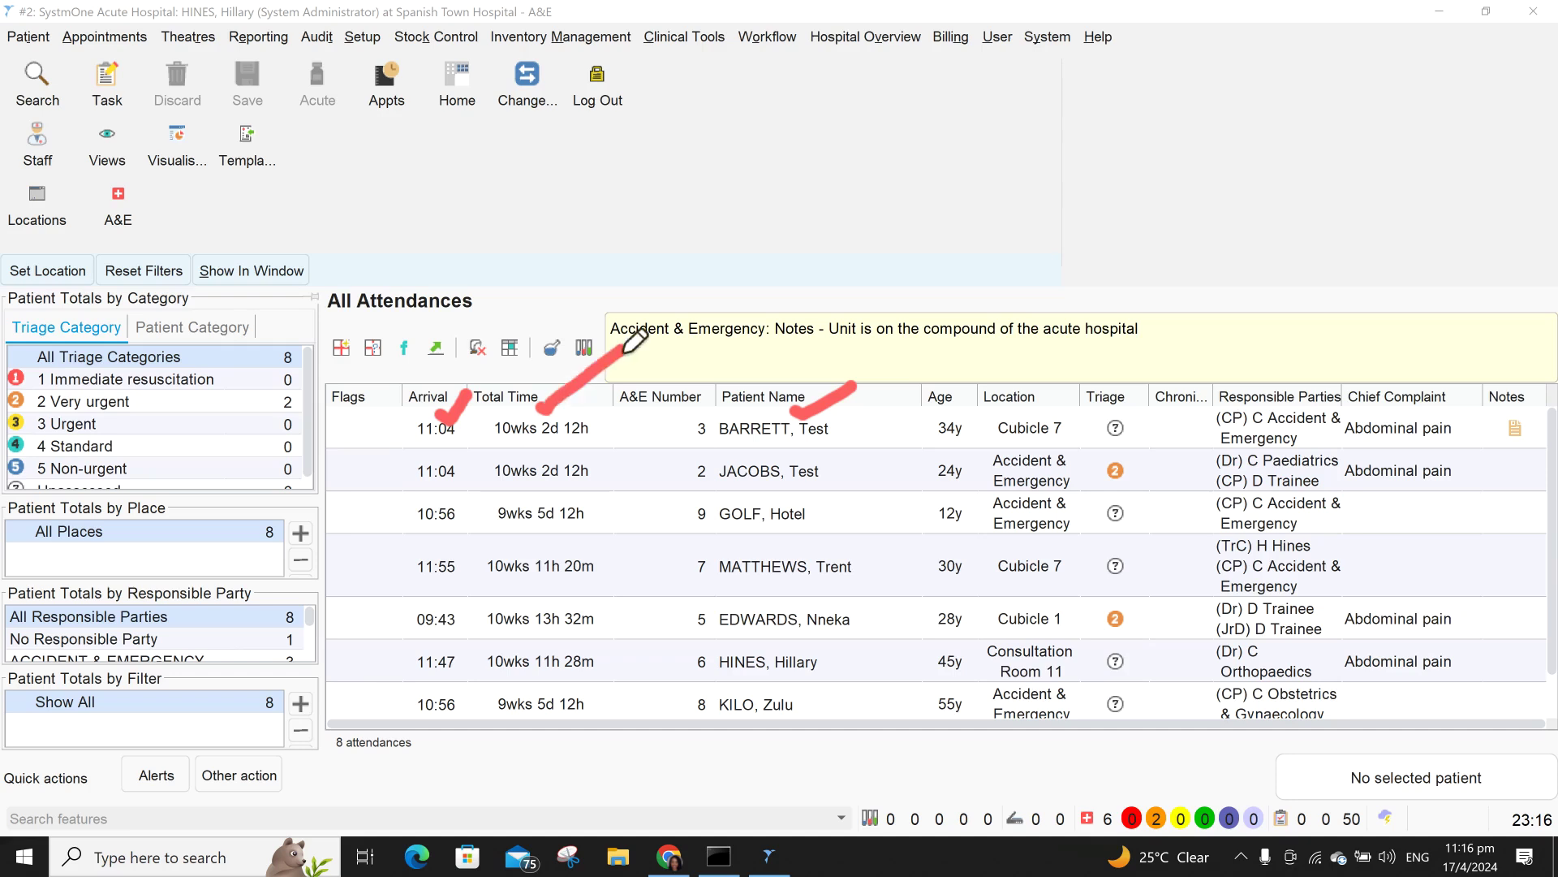
{"action": "left_click_drag", "start_coordinate": [951, 417], "coordinate": [978, 374]}
{"action": "left_click_drag", "start_coordinate": [1037, 416], "coordinate": [1087, 375]}
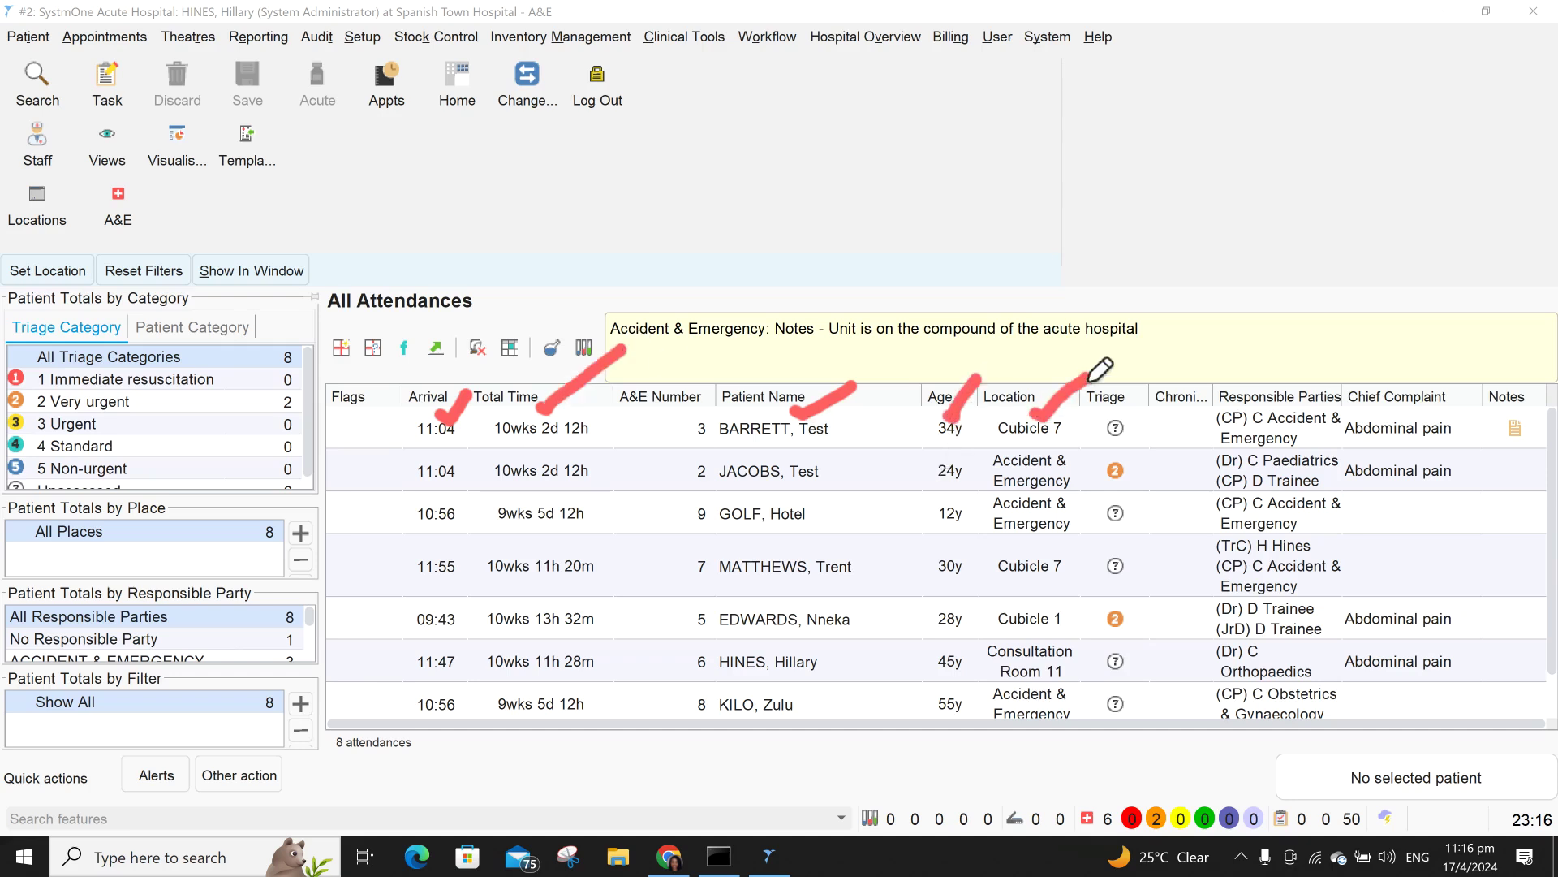
{"action": "left_click_drag", "start_coordinate": [1280, 407], "coordinate": [1349, 344]}
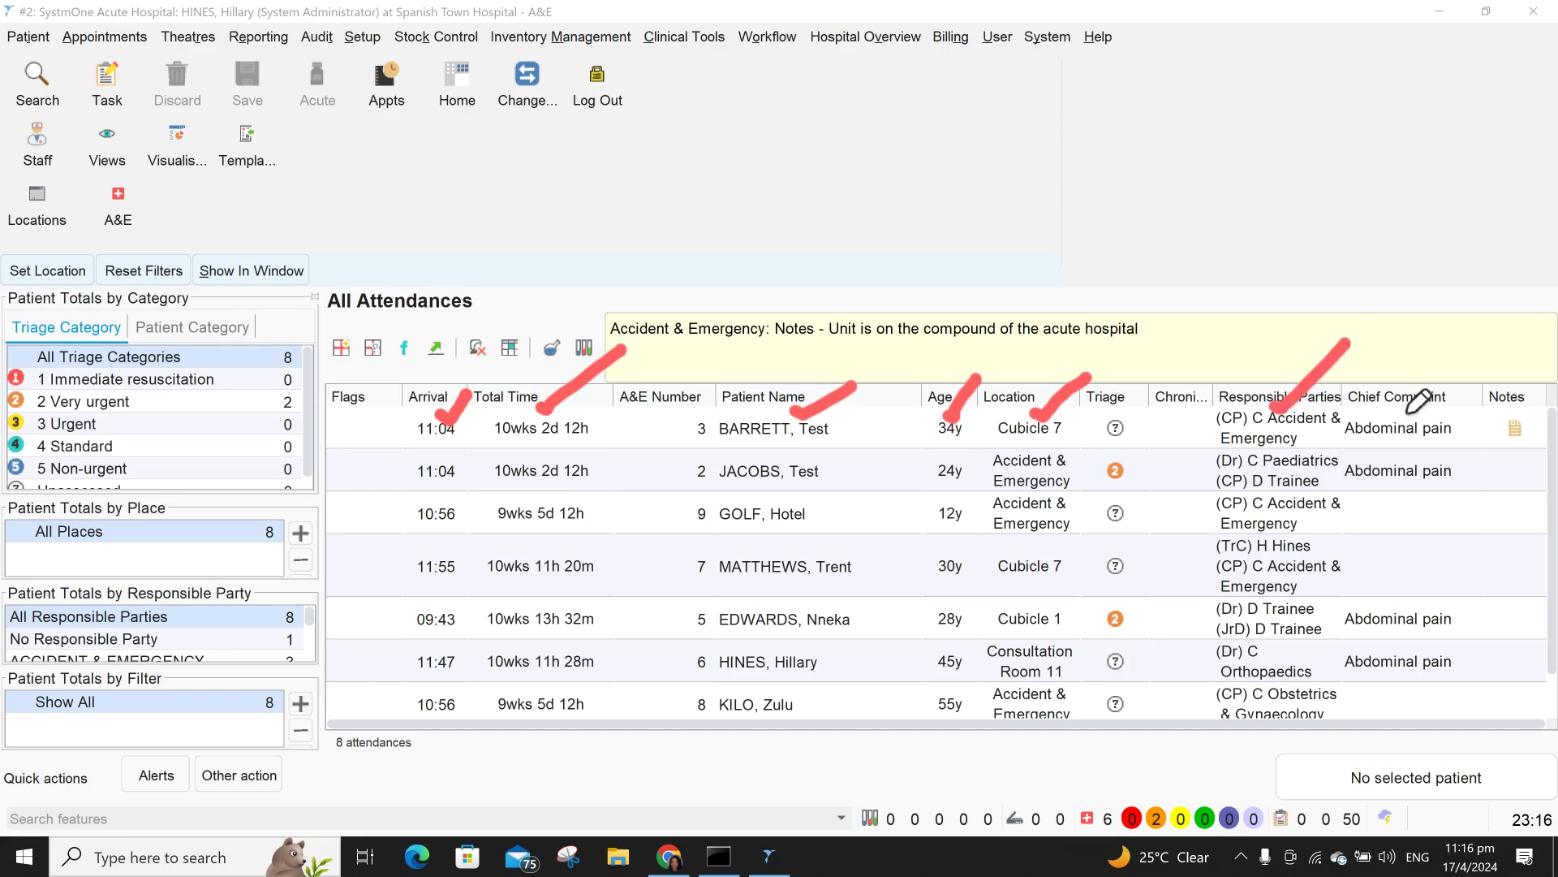
{"action": "mouse_move", "coordinate": [1410, 410]}
{"action": "left_mouse_down"}
{"action": "mouse_move", "coordinate": [1458, 435]}
{"action": "mouse_move", "coordinate": [1484, 359]}
{"action": "left_mouse_up"}
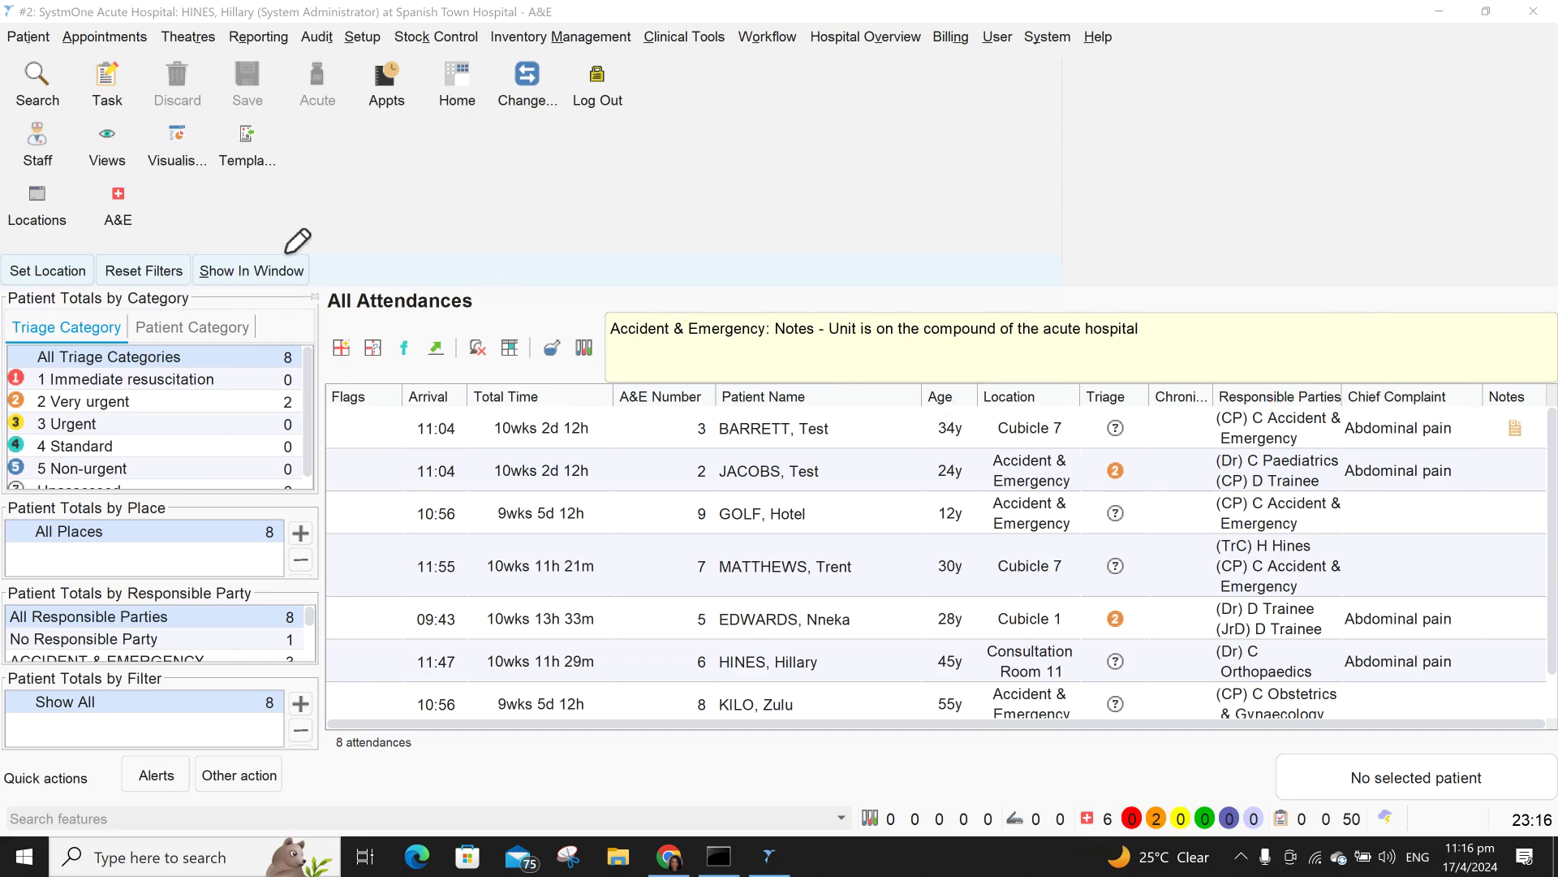
{"action": "mouse_move", "coordinate": [320, 282]}
{"action": "left_mouse_down"}
{"action": "mouse_move", "coordinate": [207, 237]}
{"action": "mouse_move", "coordinate": [5, 264]}
{"action": "mouse_move", "coordinate": [13, 520]}
{"action": "mouse_move", "coordinate": [280, 531]}
{"action": "mouse_move", "coordinate": [365, 393]}
{"action": "mouse_move", "coordinate": [283, 249]}
{"action": "left_mouse_up"}
{"action": "mouse_move", "coordinate": [10, 307]}
{"action": "left_mouse_down"}
{"action": "mouse_move", "coordinate": [143, 351]}
{"action": "mouse_move", "coordinate": [20, 359]}
{"action": "mouse_move", "coordinate": [13, 302]}
{"action": "left_mouse_up"}
{"action": "mouse_move", "coordinate": [4, 572]}
{"action": "left_mouse_down"}
{"action": "mouse_move", "coordinate": [324, 581]}
{"action": "mouse_move", "coordinate": [320, 668]}
{"action": "mouse_move", "coordinate": [210, 703]}
{"action": "mouse_move", "coordinate": [4, 688]}
{"action": "mouse_move", "coordinate": [9, 565]}
{"action": "left_mouse_up"}
{"action": "mouse_move", "coordinate": [3, 553]}
{"action": "left_mouse_down"}
{"action": "mouse_move", "coordinate": [321, 539]}
{"action": "mouse_move", "coordinate": [331, 605]}
{"action": "mouse_move", "coordinate": [303, 671]}
{"action": "mouse_move", "coordinate": [28, 672]}
{"action": "mouse_move", "coordinate": [2, 615]}
{"action": "left_mouse_up"}
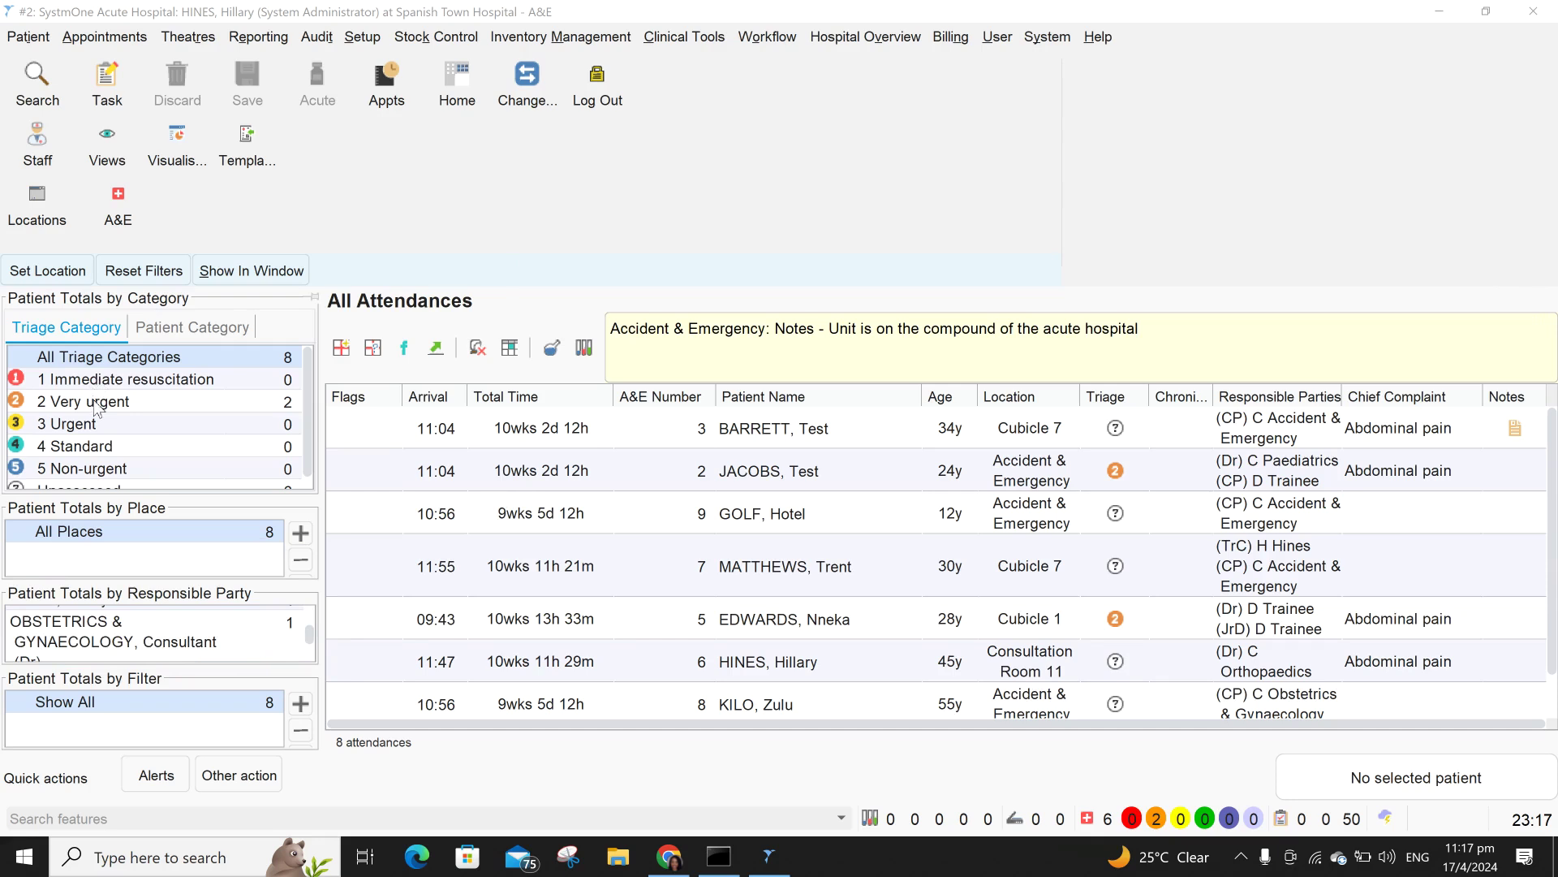
- View the attendances in triage category 2 Very urgent and those Unassessed, and return to all triage categories
{"action": "left_click", "coordinate": [96, 408]}
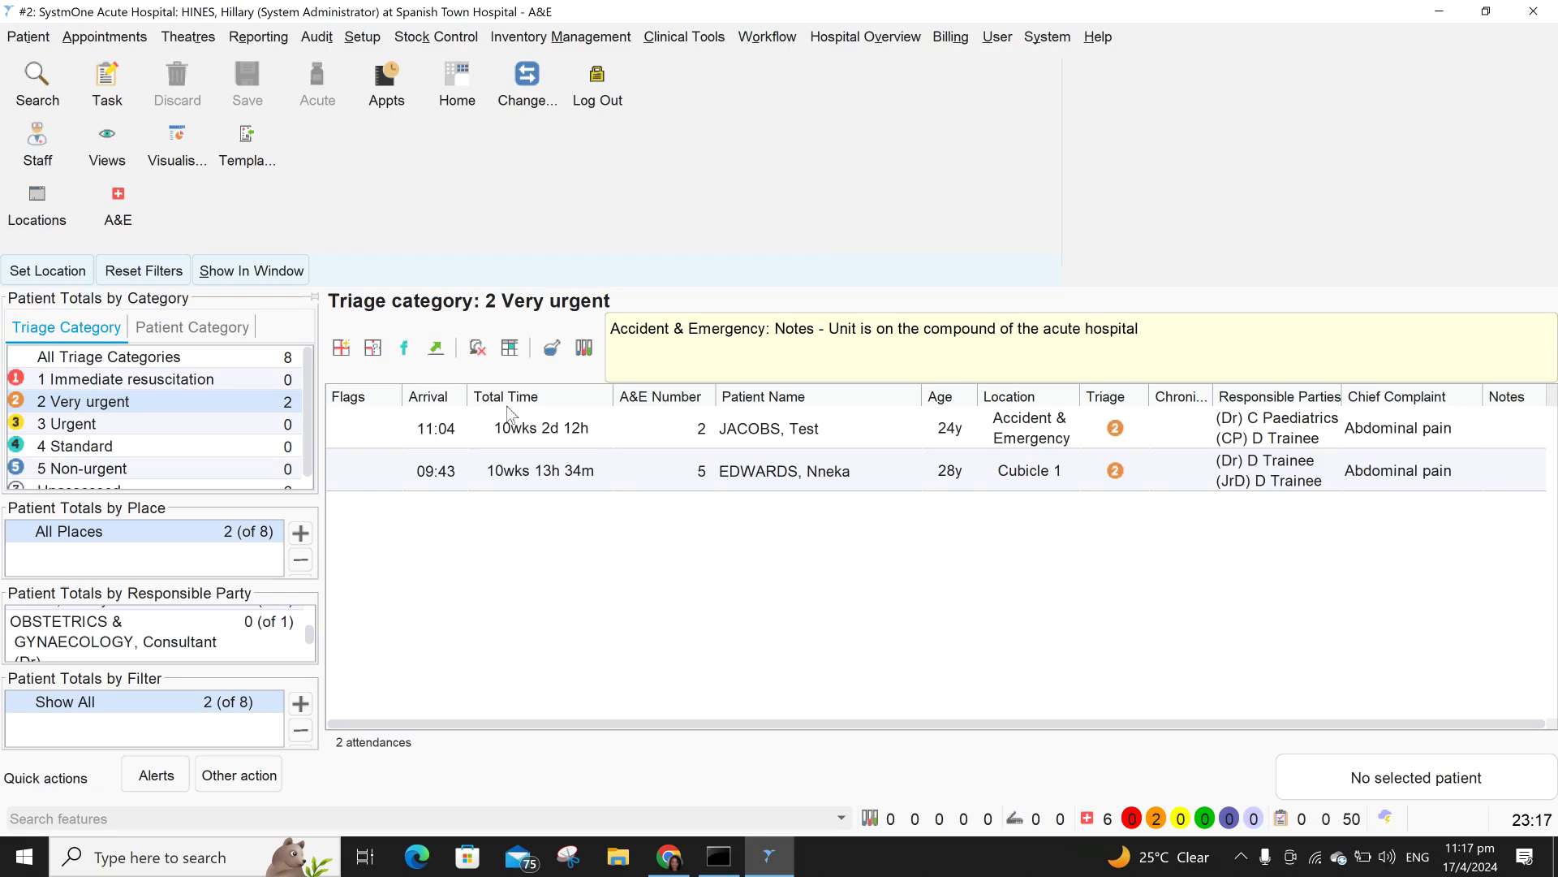
{"action": "scroll", "coordinate": [307, 430], "scroll_direction": "down", "scroll_amount": 1}
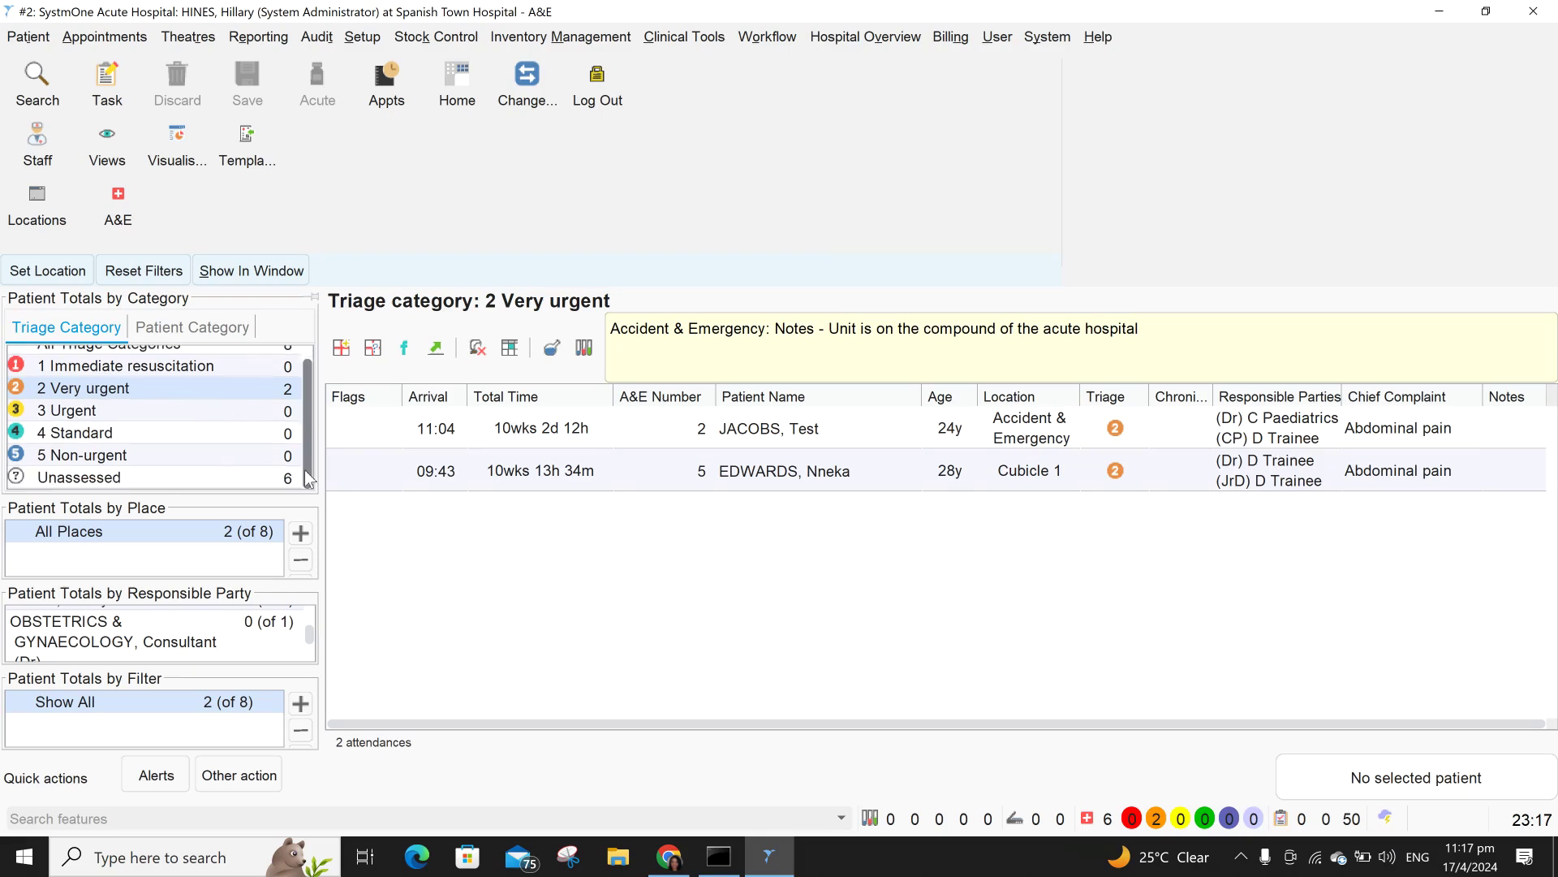
{"action": "left_click", "coordinate": [148, 481]}
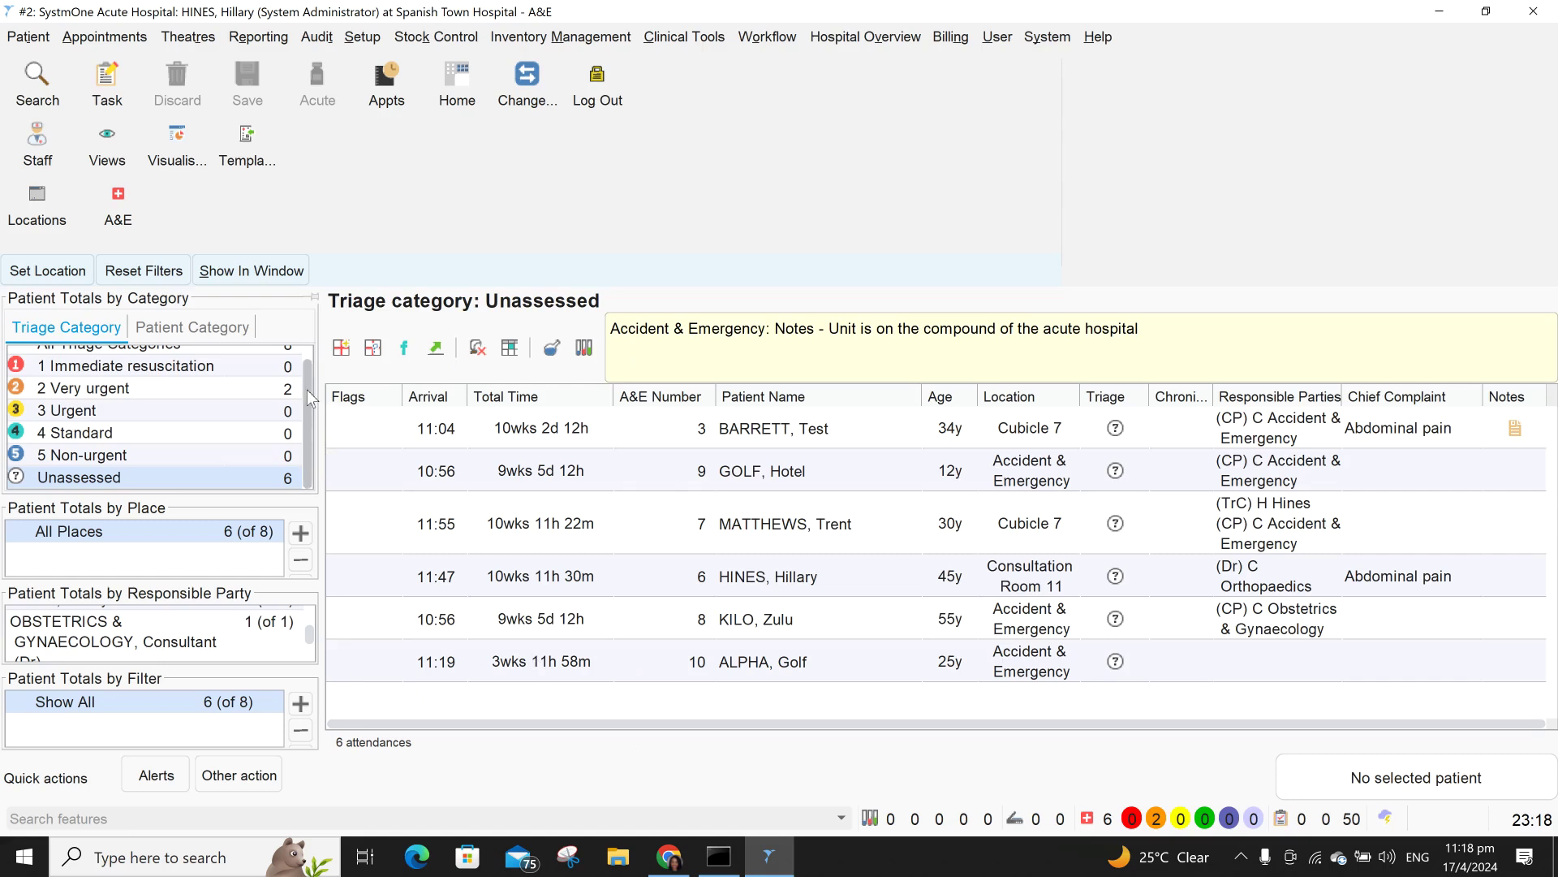
{"action": "scroll", "coordinate": [308, 365], "scroll_direction": "up", "scroll_amount": 1}
{"action": "left_click", "coordinate": [241, 355]}
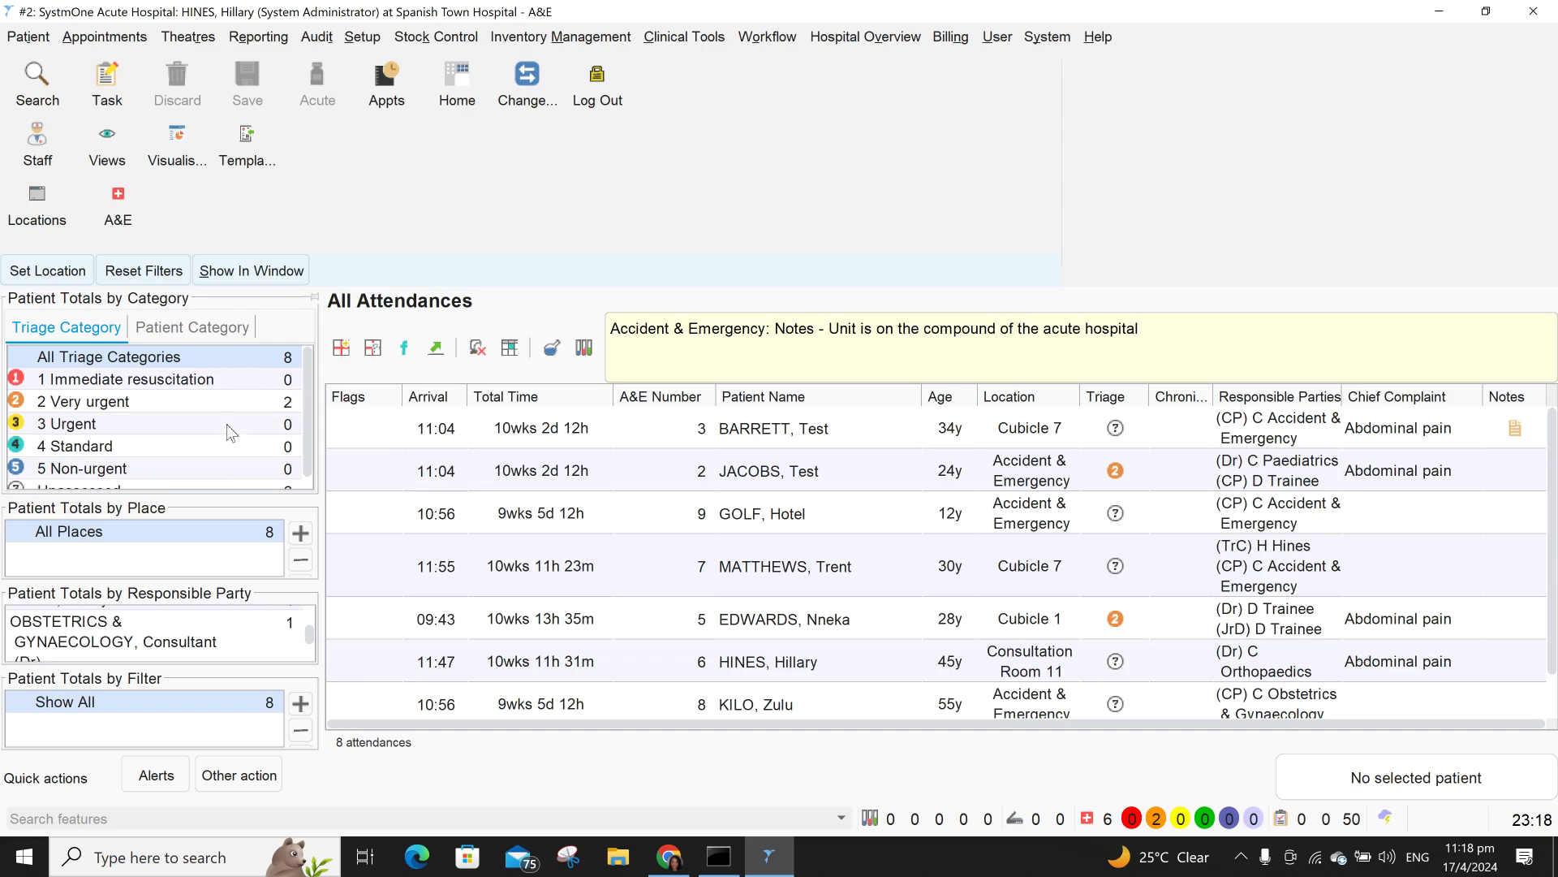
- Filter the attendances by the responsible party Obstetrics & Gynaecology, Consultant (Dr)
{"action": "left_click", "coordinate": [106, 637]}
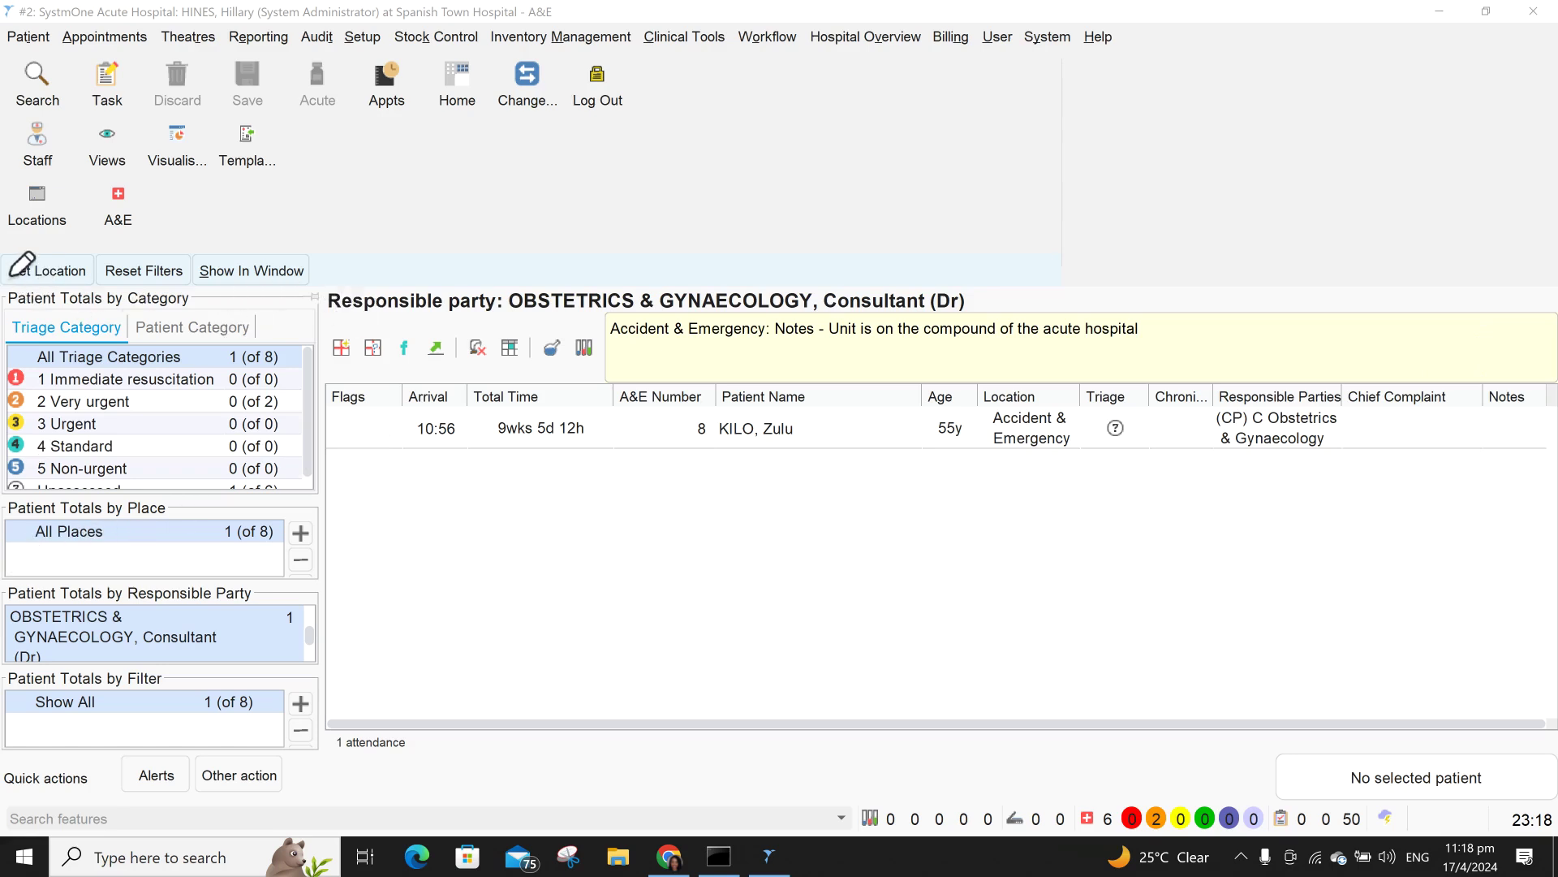
{"action": "mouse_move", "coordinate": [8, 280]}
{"action": "left_mouse_down"}
{"action": "mouse_move", "coordinate": [230, 287]}
{"action": "mouse_move", "coordinate": [357, 382]}
{"action": "mouse_move", "coordinate": [337, 743]}
{"action": "mouse_move", "coordinate": [4, 702]}
{"action": "mouse_move", "coordinate": [21, 284]}
{"action": "left_mouse_up"}
{"action": "mouse_move", "coordinate": [211, 357]}
{"action": "left_mouse_down"}
{"action": "mouse_move", "coordinate": [225, 367]}
{"action": "mouse_move", "coordinate": [276, 339]}
{"action": "left_mouse_up"}
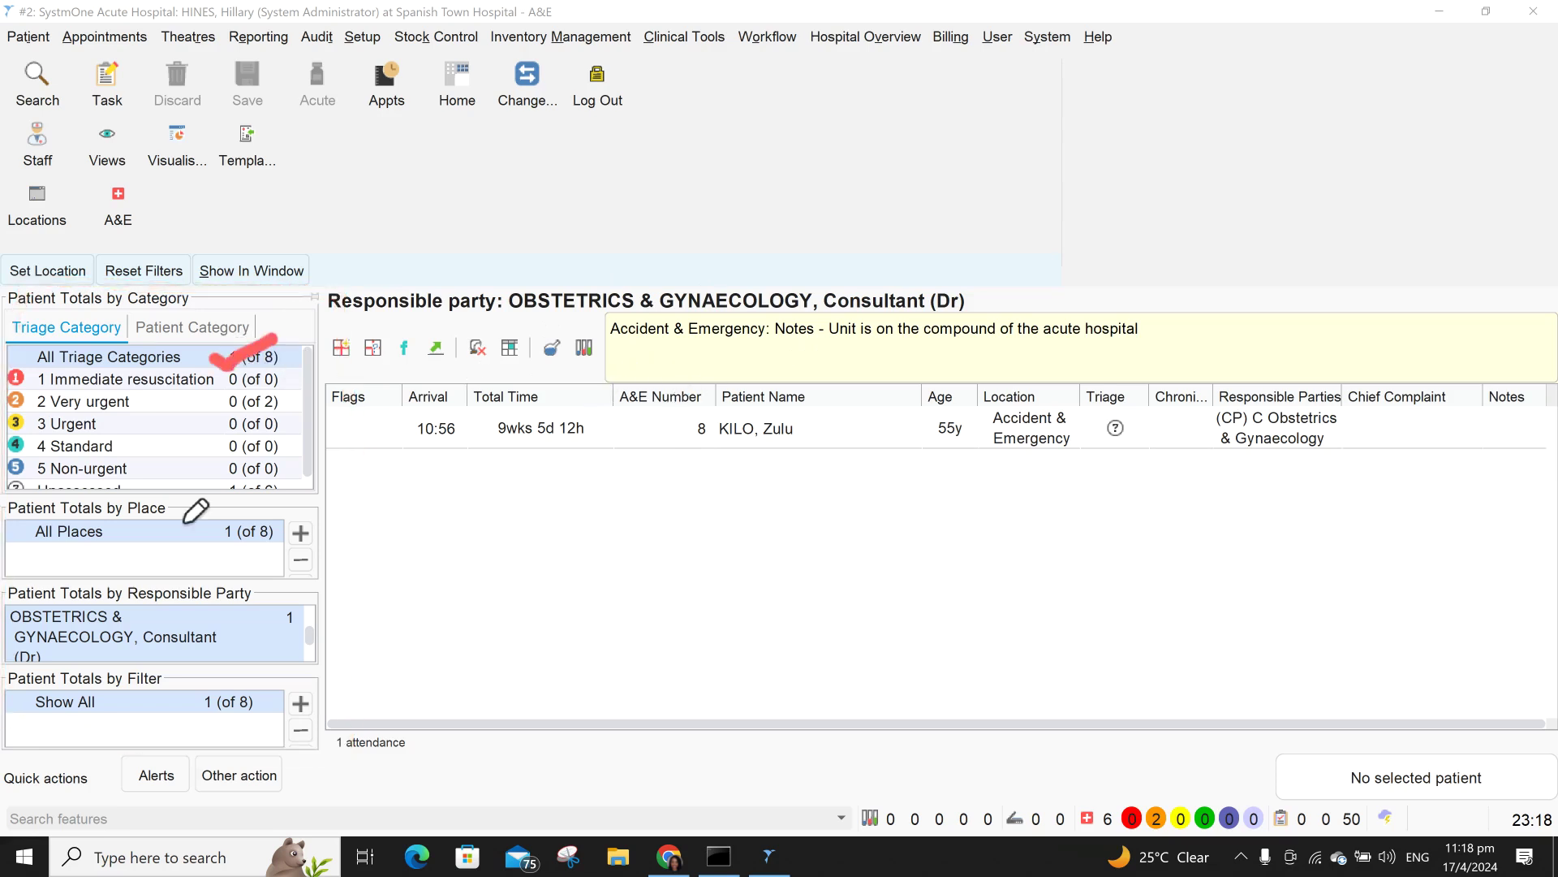
{"action": "mouse_move", "coordinate": [159, 627]}
{"action": "left_mouse_down"}
{"action": "mouse_move", "coordinate": [224, 640]}
{"action": "mouse_move", "coordinate": [267, 613]}
{"action": "left_mouse_up"}
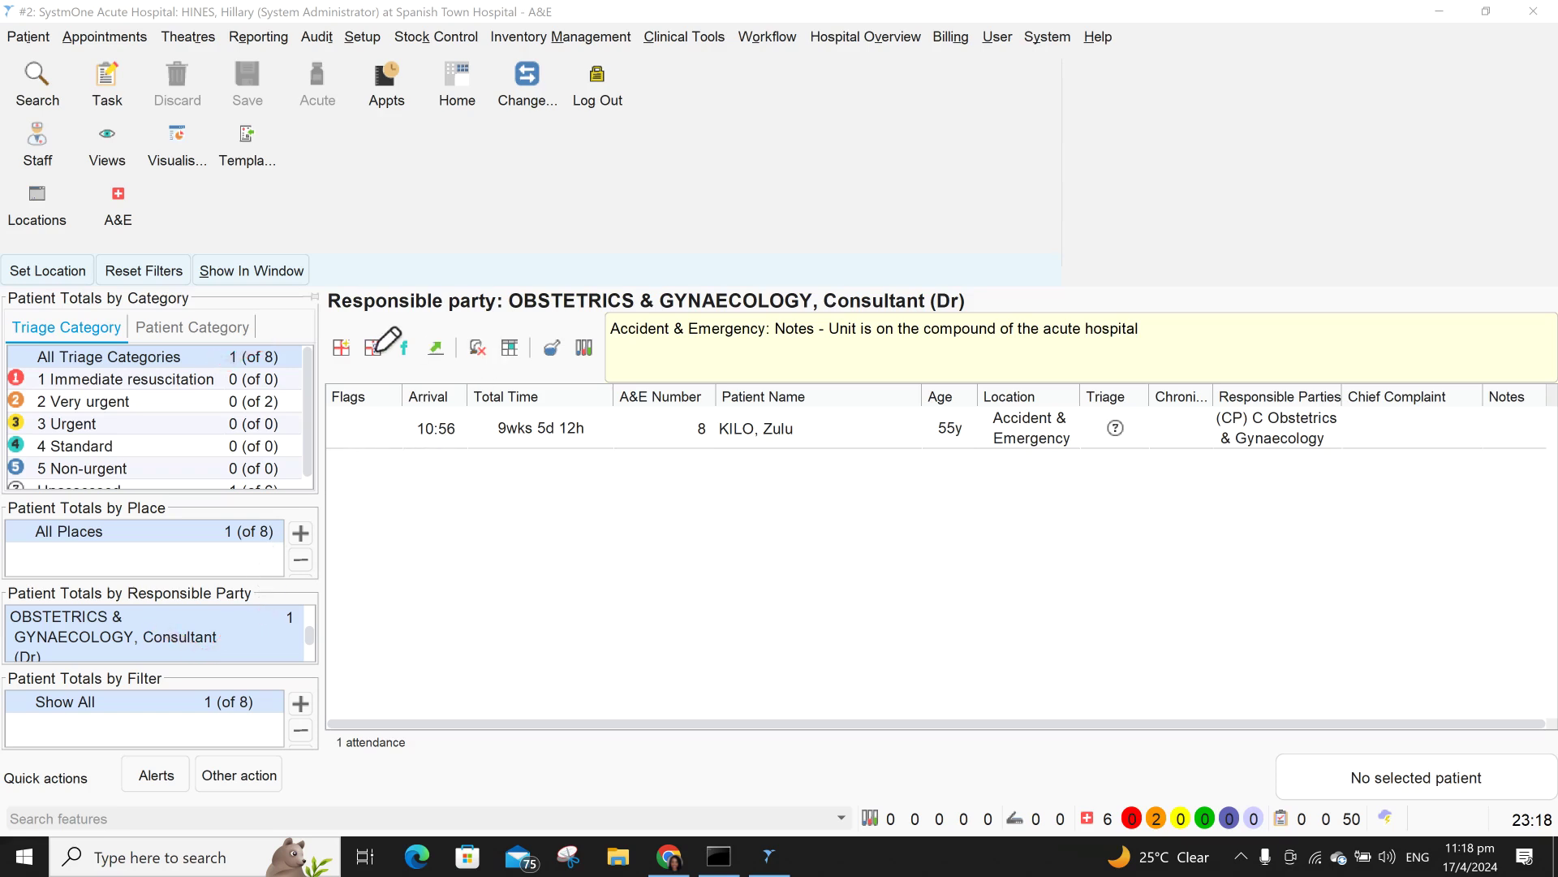
{"action": "left_click_drag", "start_coordinate": [382, 281], "coordinate": [417, 274]}
{"action": "mouse_move", "coordinate": [180, 226]}
{"action": "left_mouse_down"}
{"action": "mouse_move", "coordinate": [8, 341]}
{"action": "mouse_move", "coordinate": [33, 778]}
{"action": "mouse_move", "coordinate": [298, 733]}
{"action": "mouse_move", "coordinate": [361, 323]}
{"action": "mouse_move", "coordinate": [191, 241]}
{"action": "left_mouse_up"}
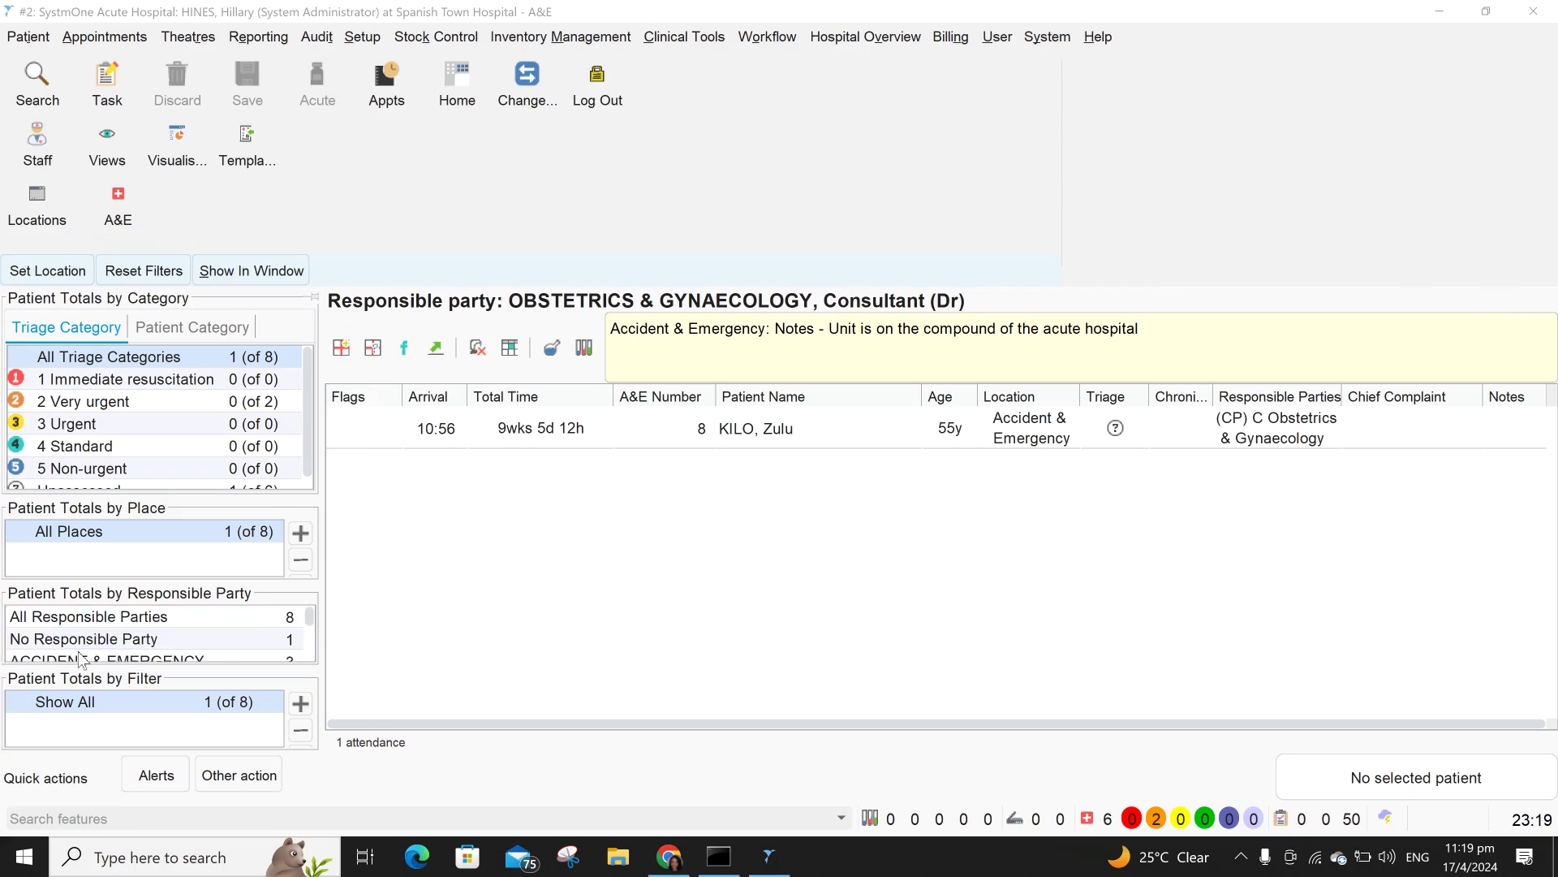
- Show the attendances of all responsible parties and open the patient record of the second attendance in the list
{"action": "left_click", "coordinate": [88, 620]}
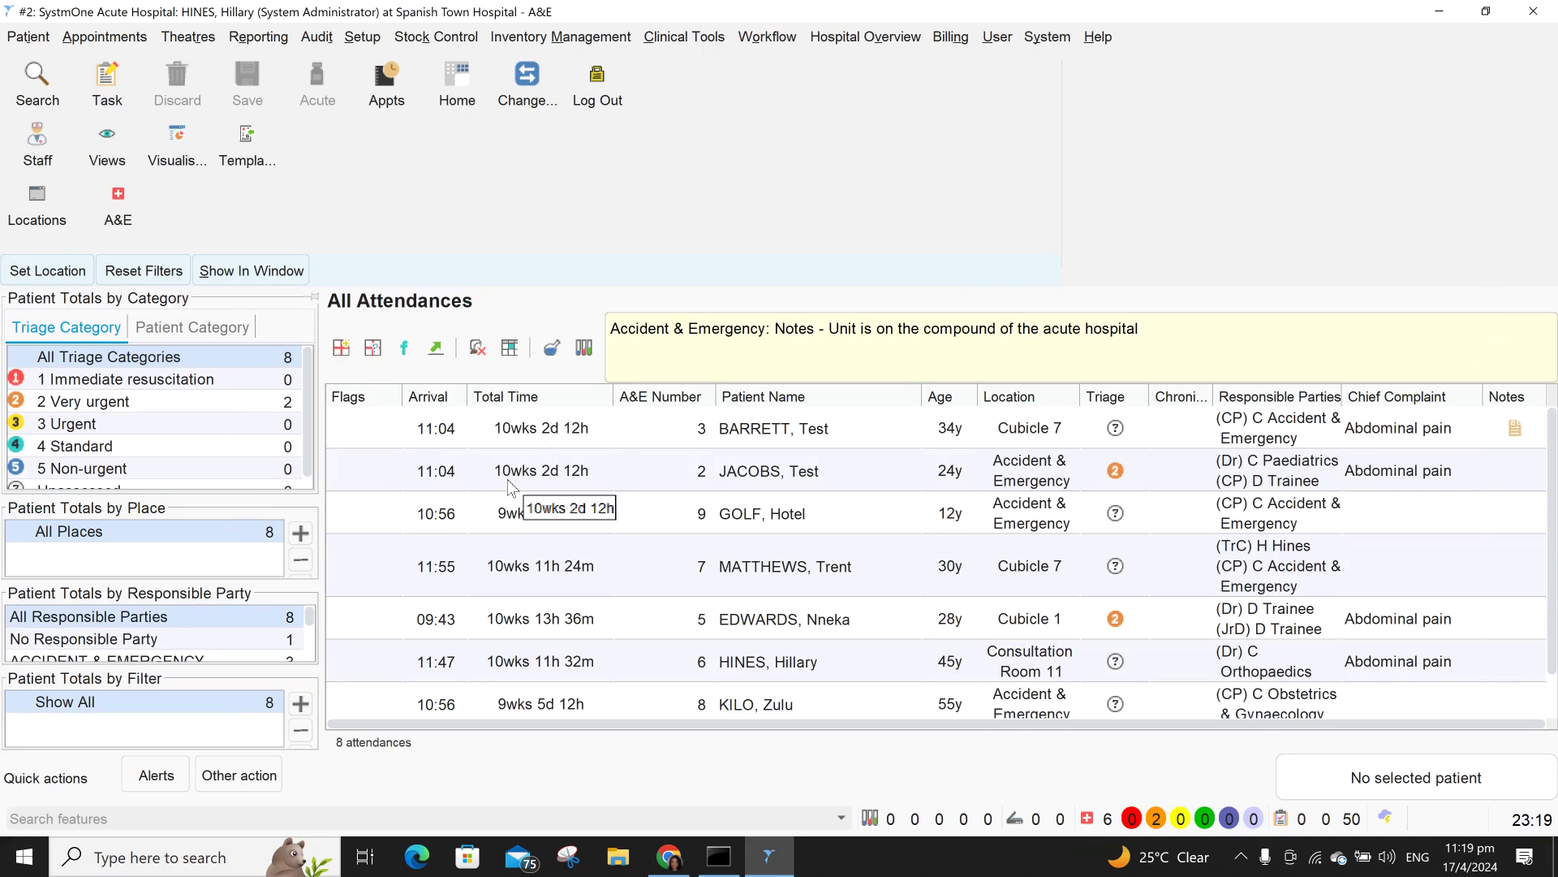
{"action": "left_click", "coordinate": [534, 485]}
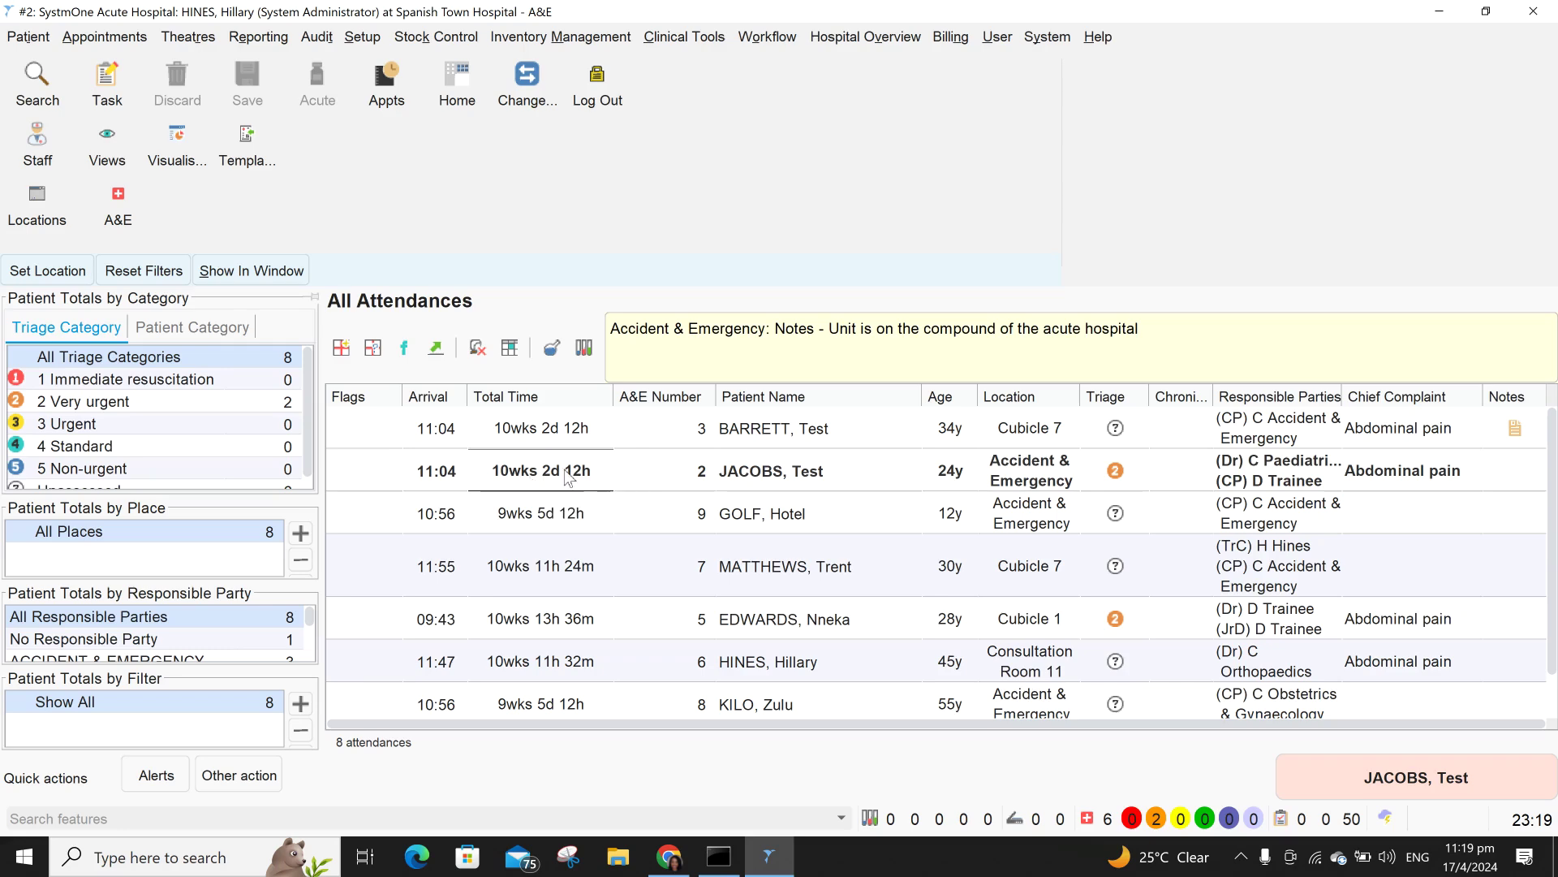
{"action": "right_click", "coordinate": [567, 474]}
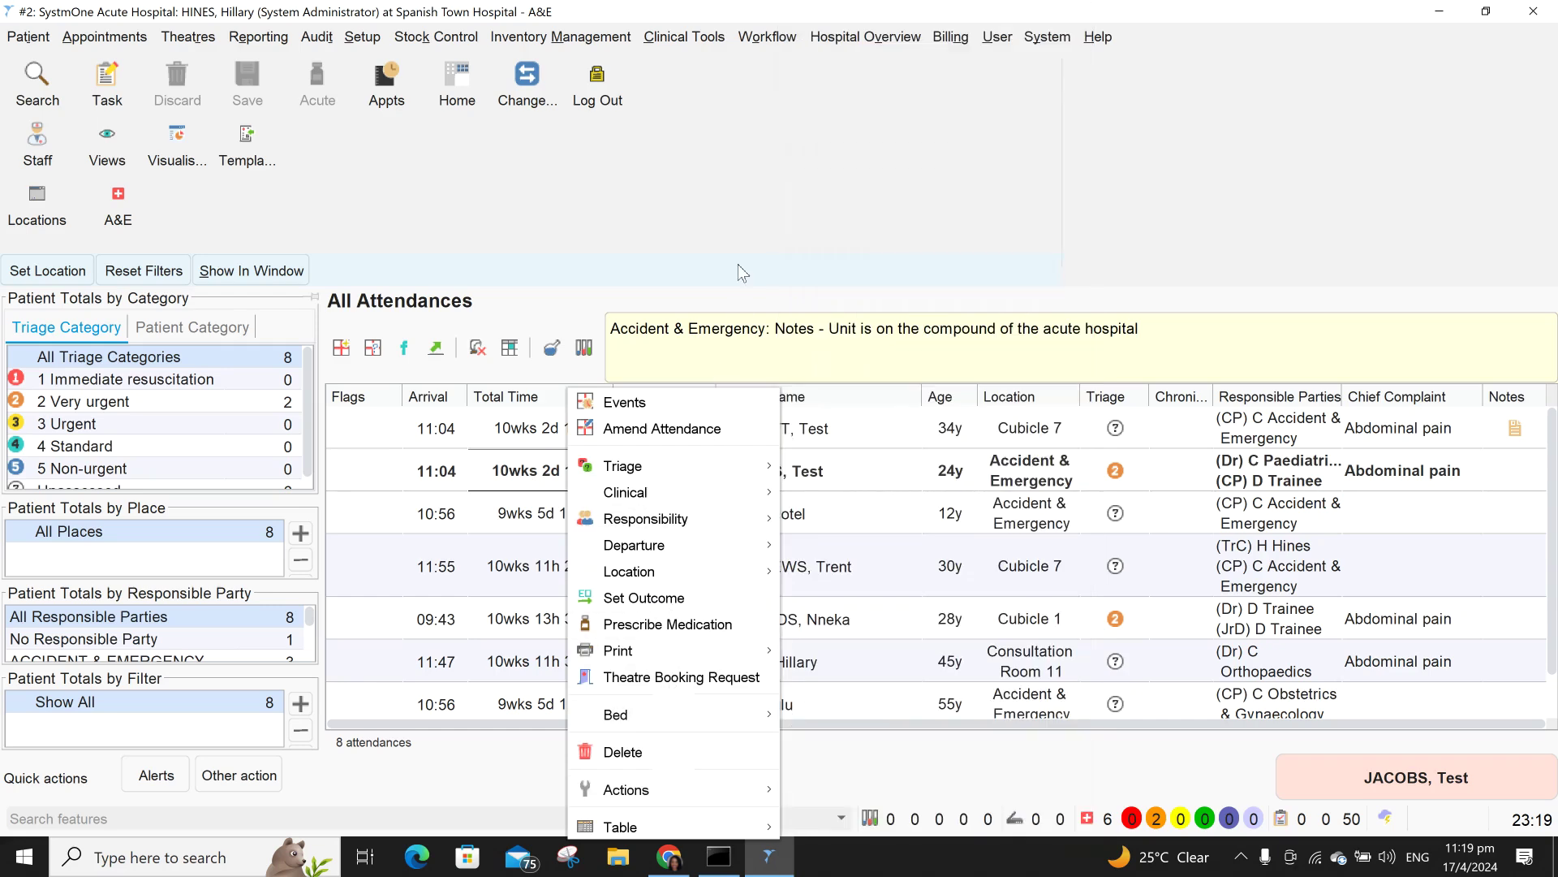
{"action": "left_click", "coordinate": [738, 265]}
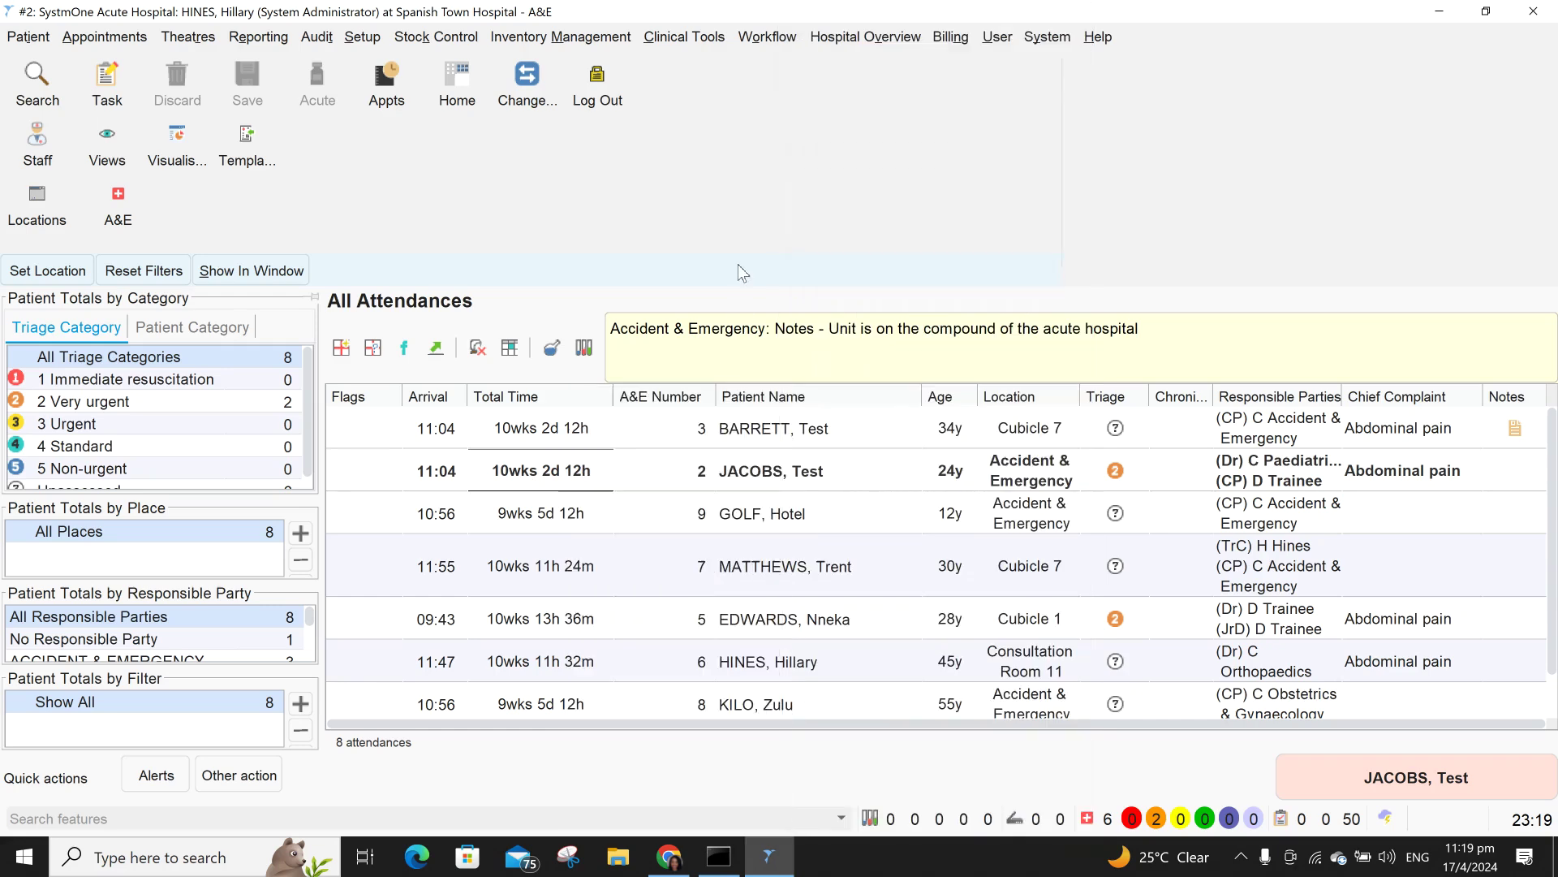
{"action": "double_click", "coordinate": [764, 478]}
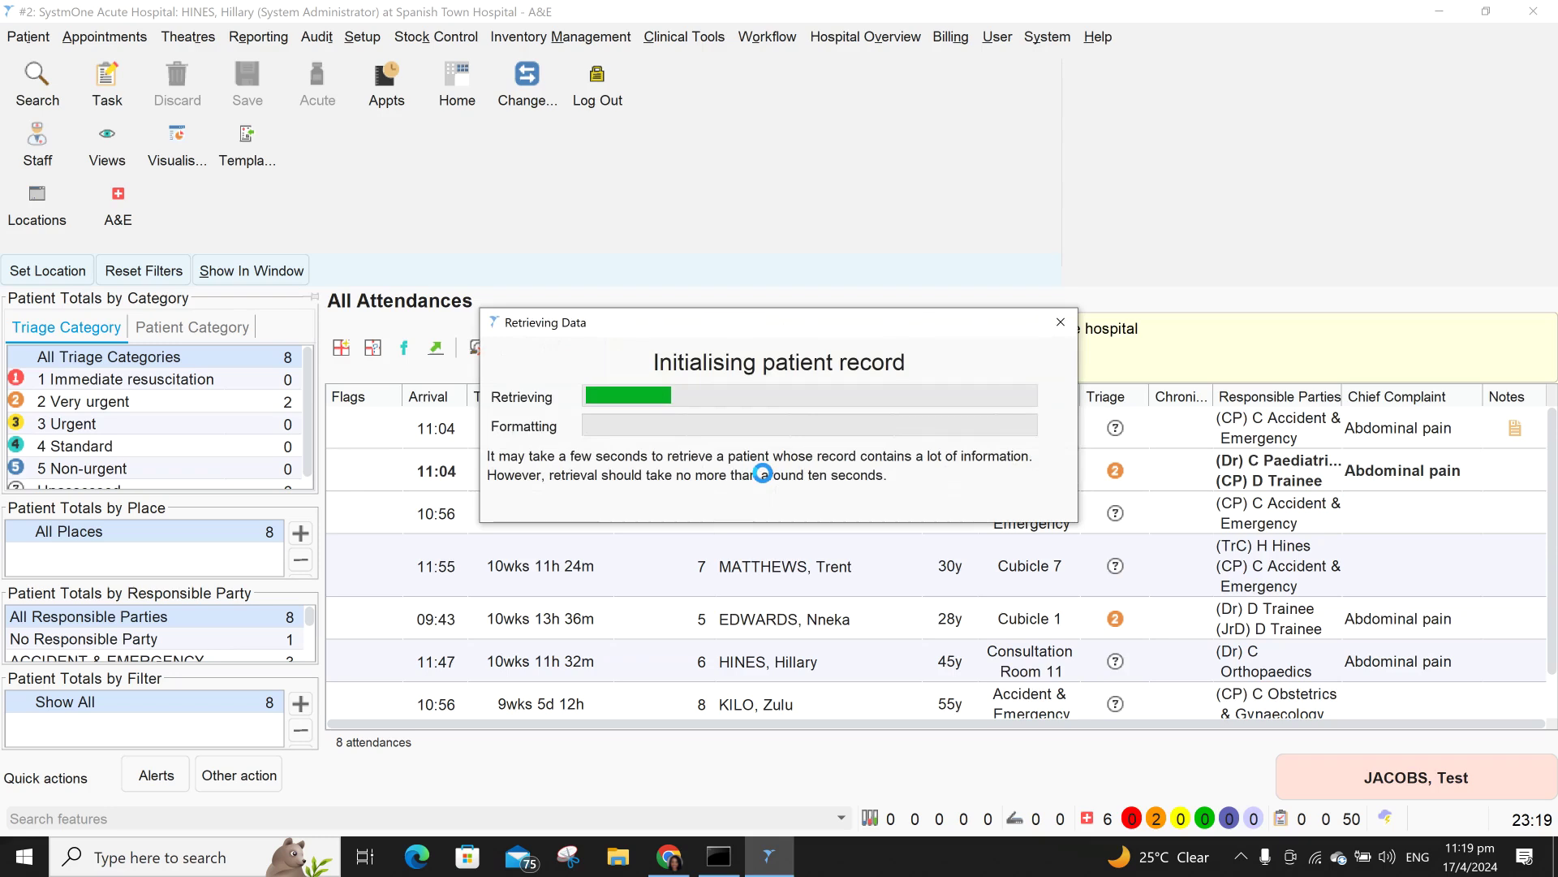